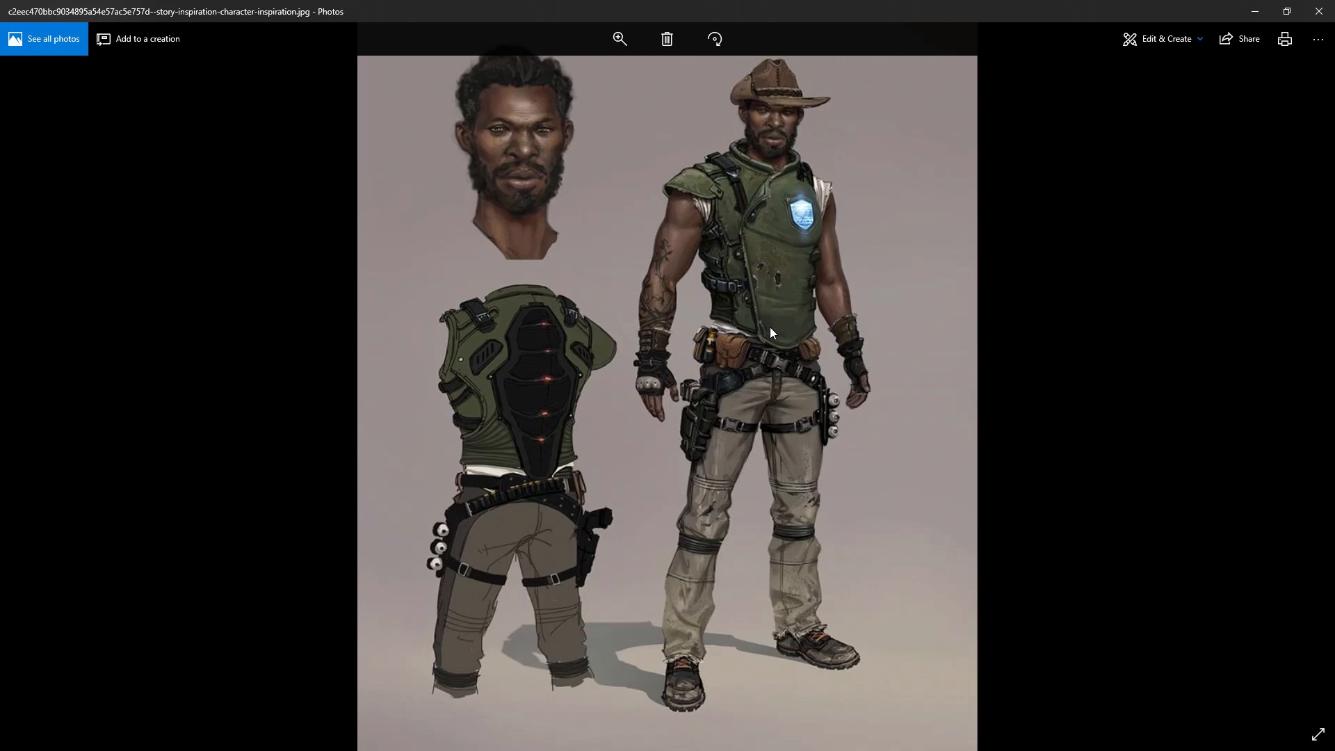
# - View the male body turnaround reference, switch to Photoshop, and bring up the dialog for opening a file
pyautogui.hotkey('alt', 'Tab')
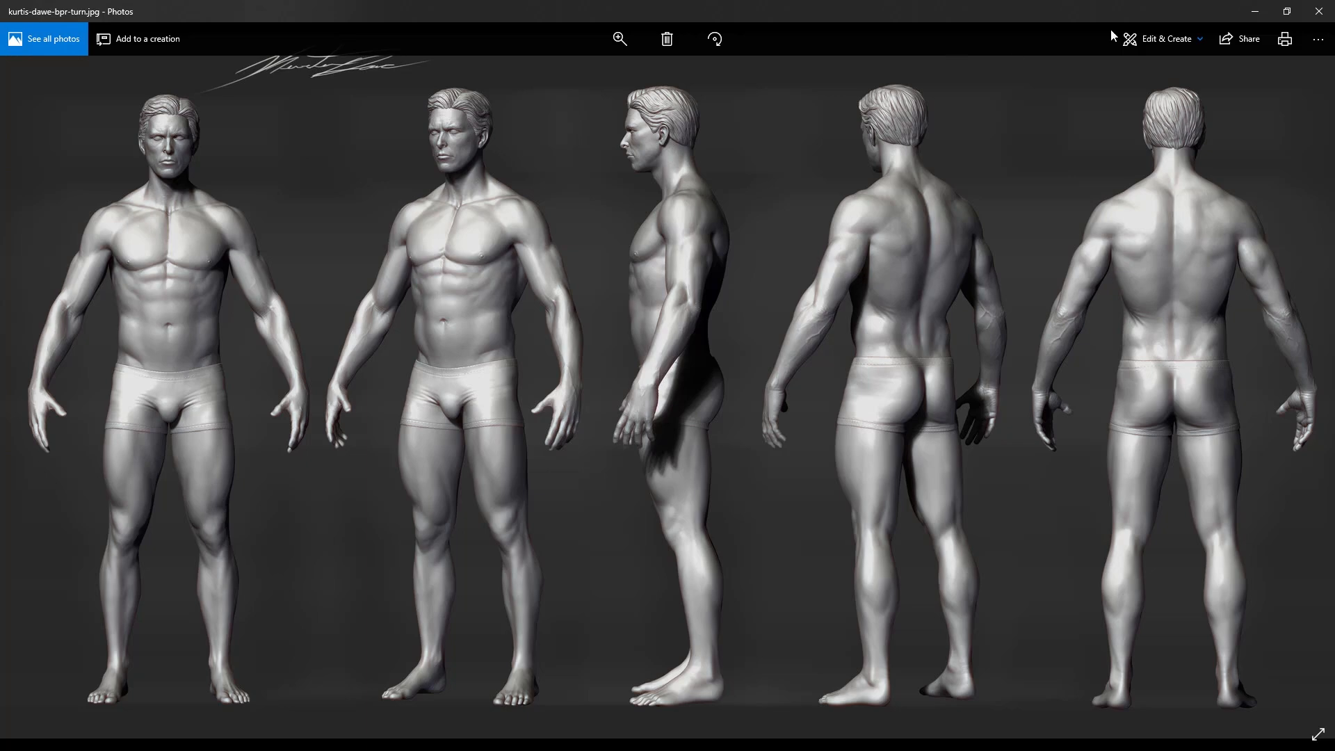
pyautogui.hotkey('alt', 'Tab')
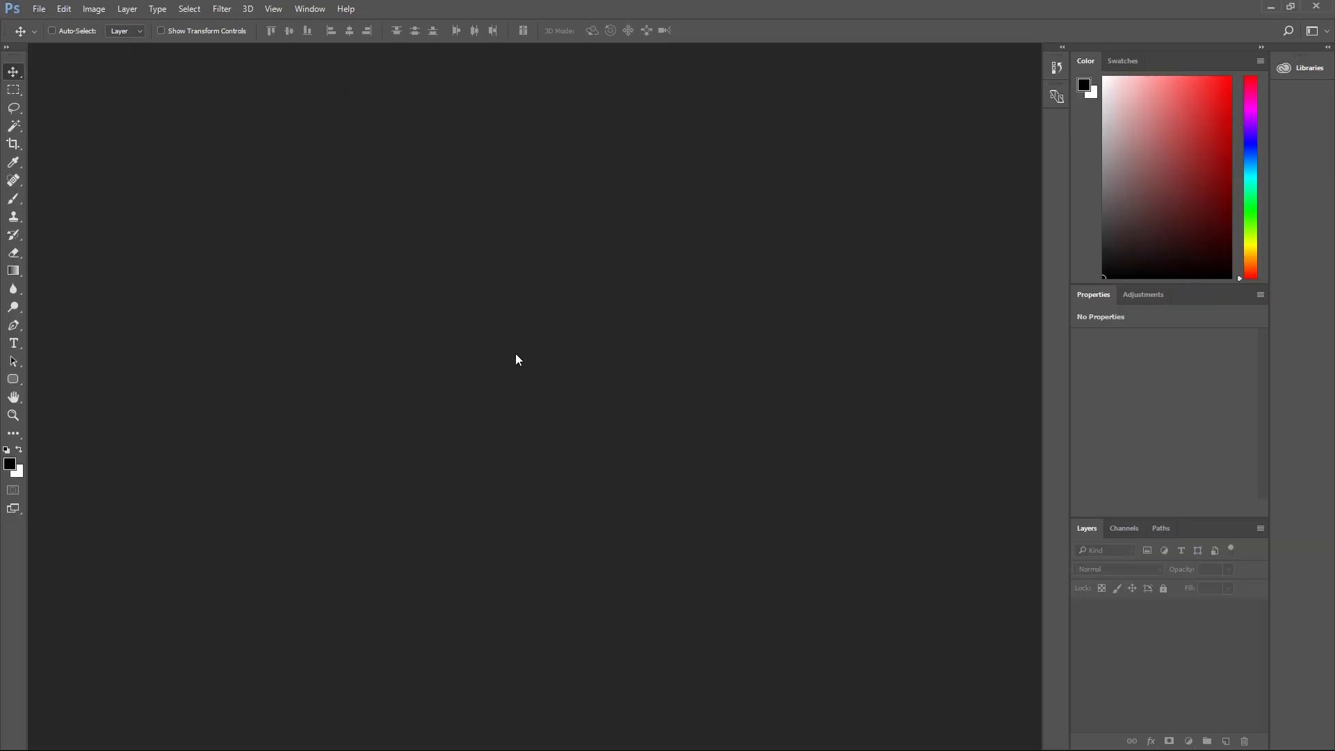
pyautogui.doubleClick(519, 320)
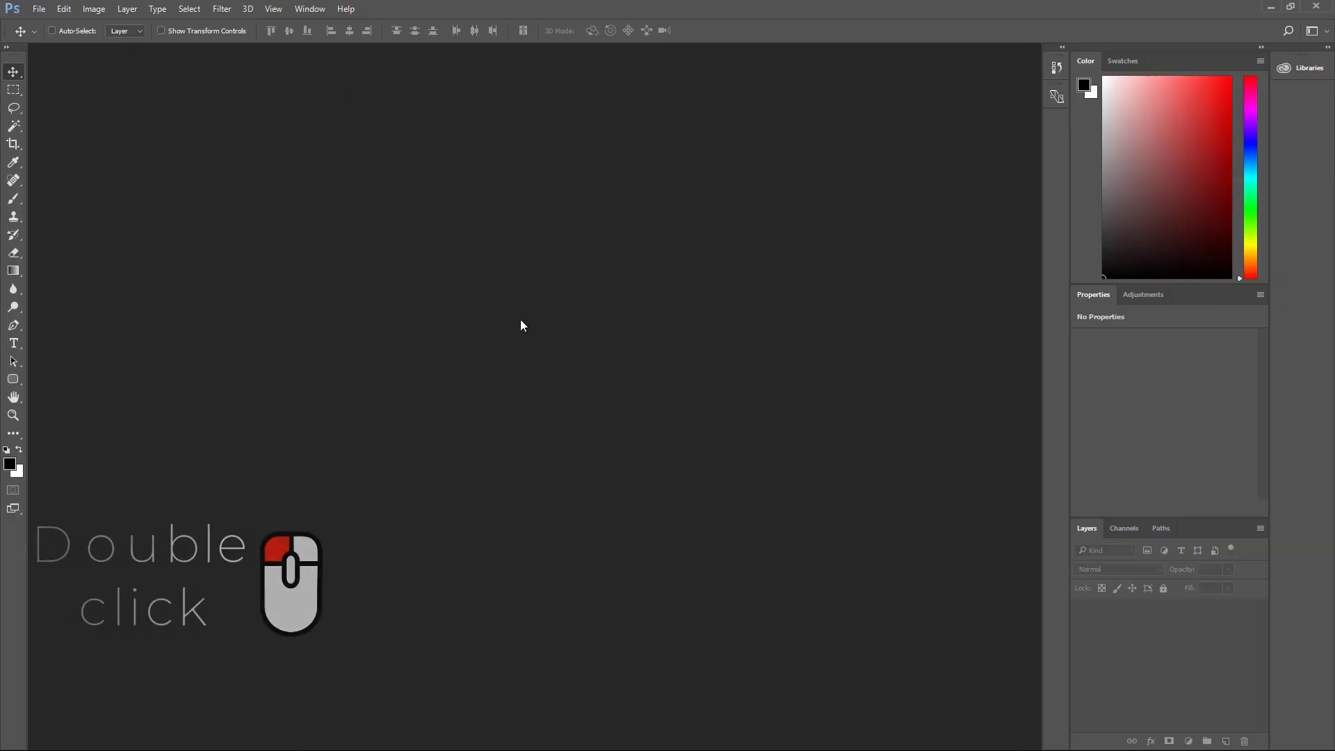
pyautogui.moveTo(293, 4); pyautogui.dragTo(289, 147)
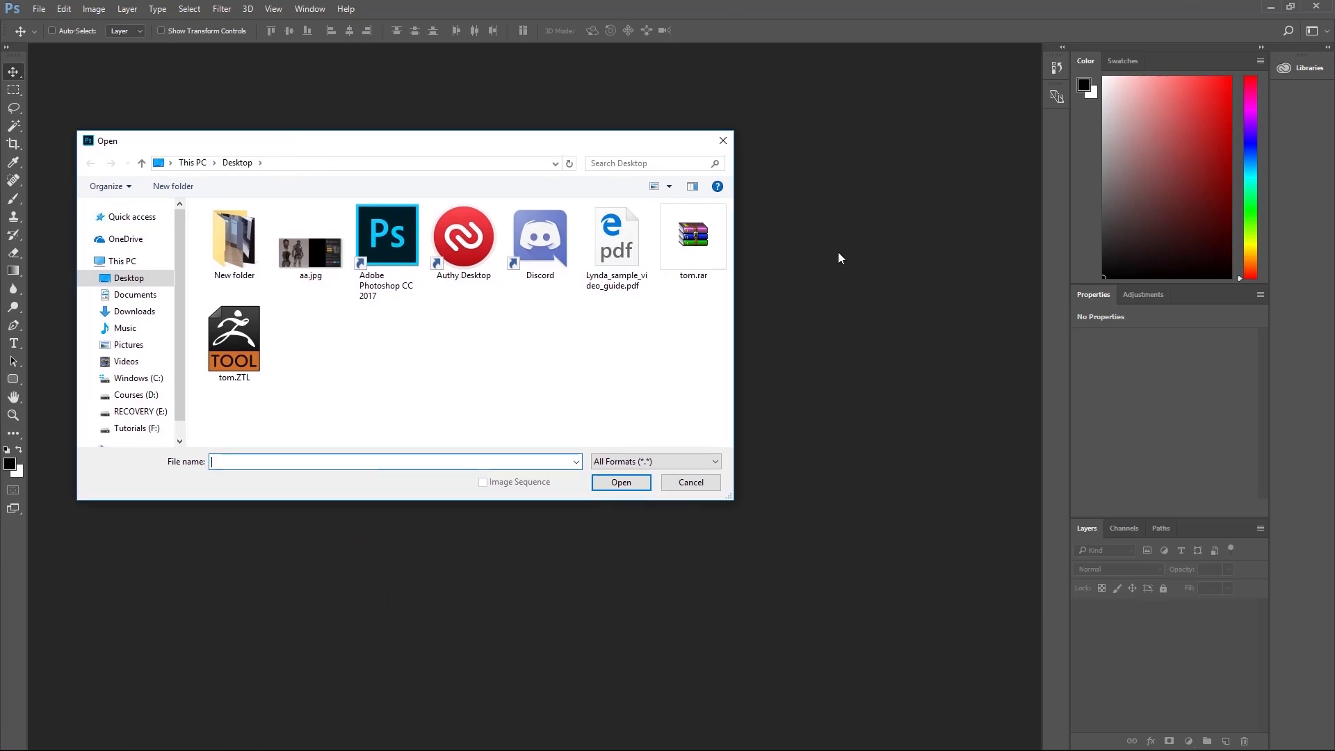
pyautogui.moveTo(426, 140); pyautogui.dragTo(412, 150)
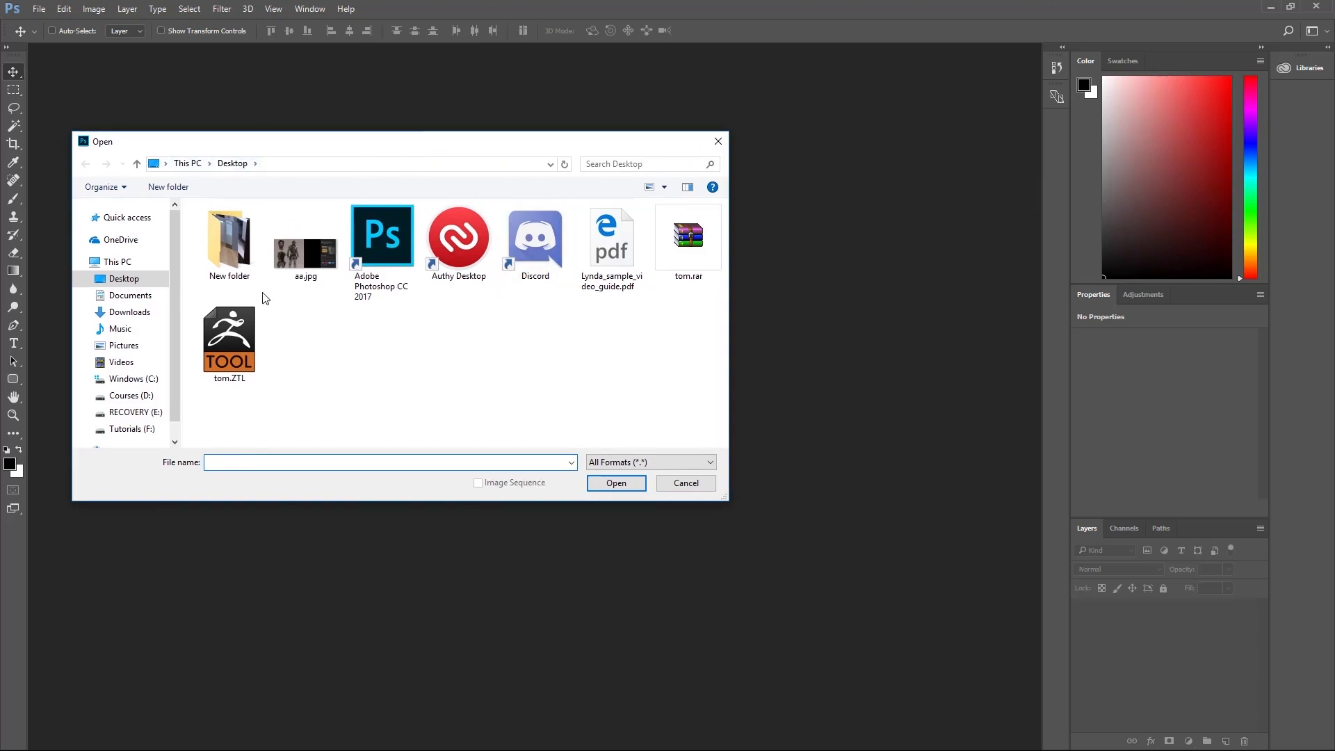
# - Open the five-pose grey male turnaround image from the Reference folder inside the Course 03 folder on the Courses (D:) drive
pyautogui.click(117, 262)
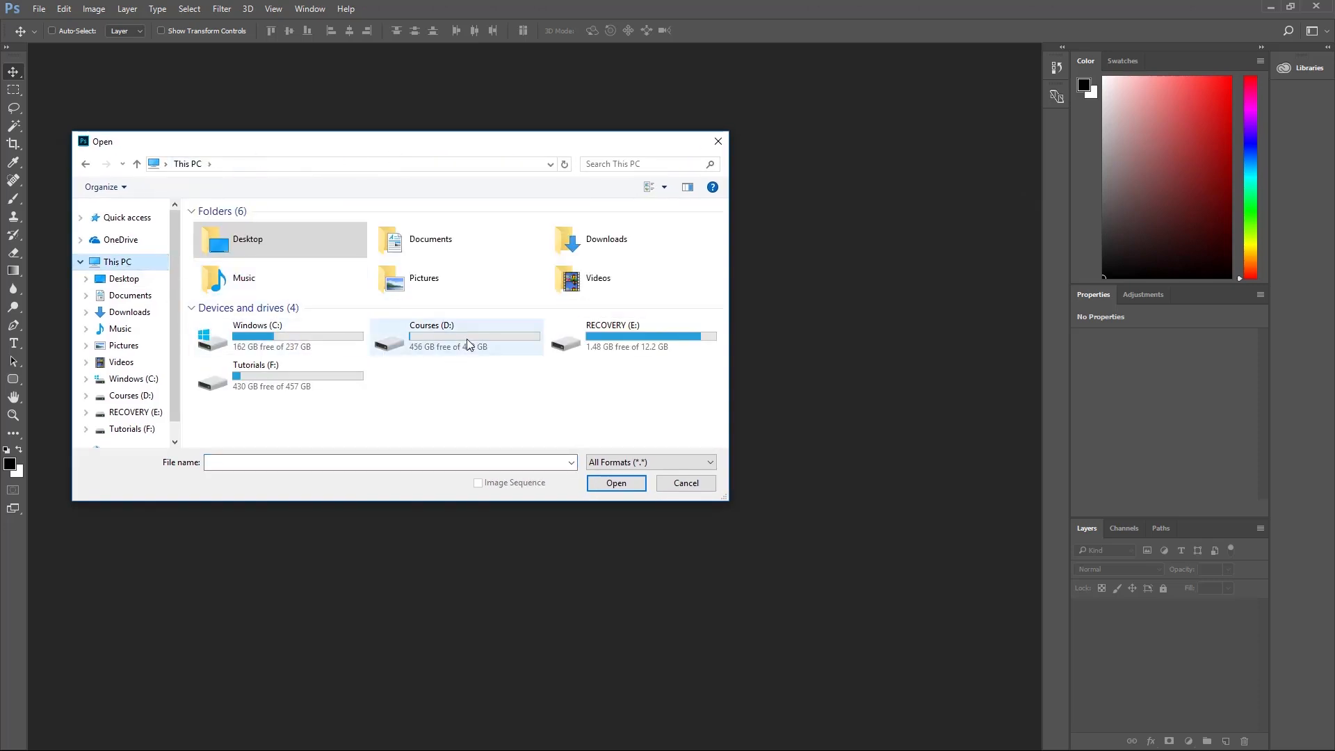
pyautogui.click(464, 347)
pyautogui.doubleClick(489, 336)
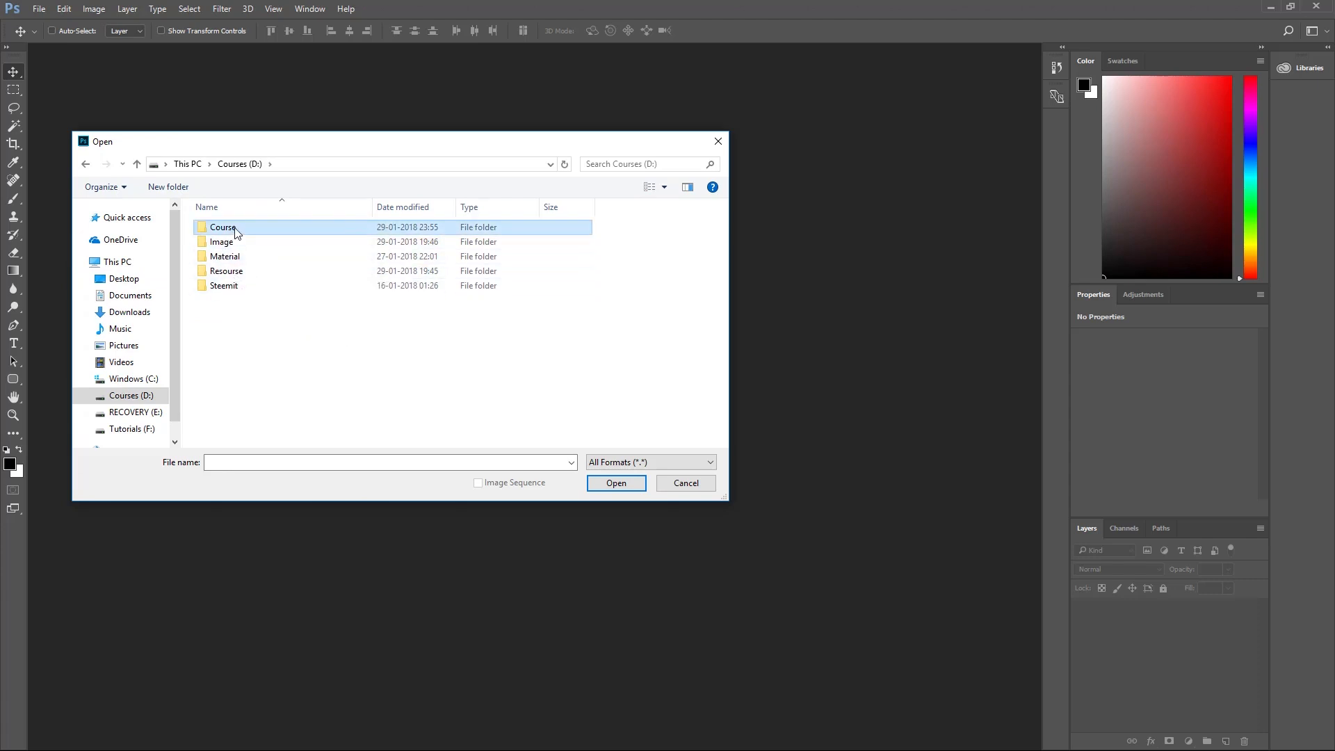
pyautogui.doubleClick(222, 228)
pyautogui.doubleClick(262, 257)
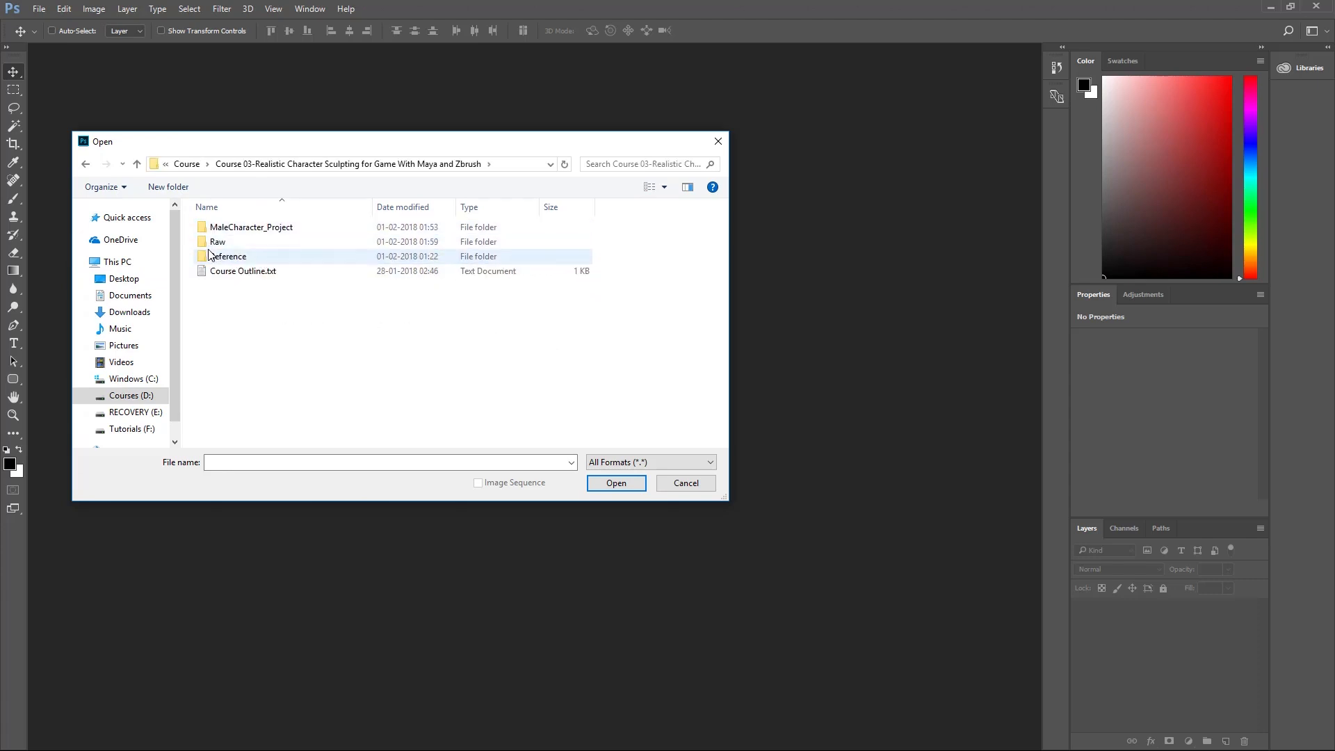
pyautogui.doubleClick(235, 257)
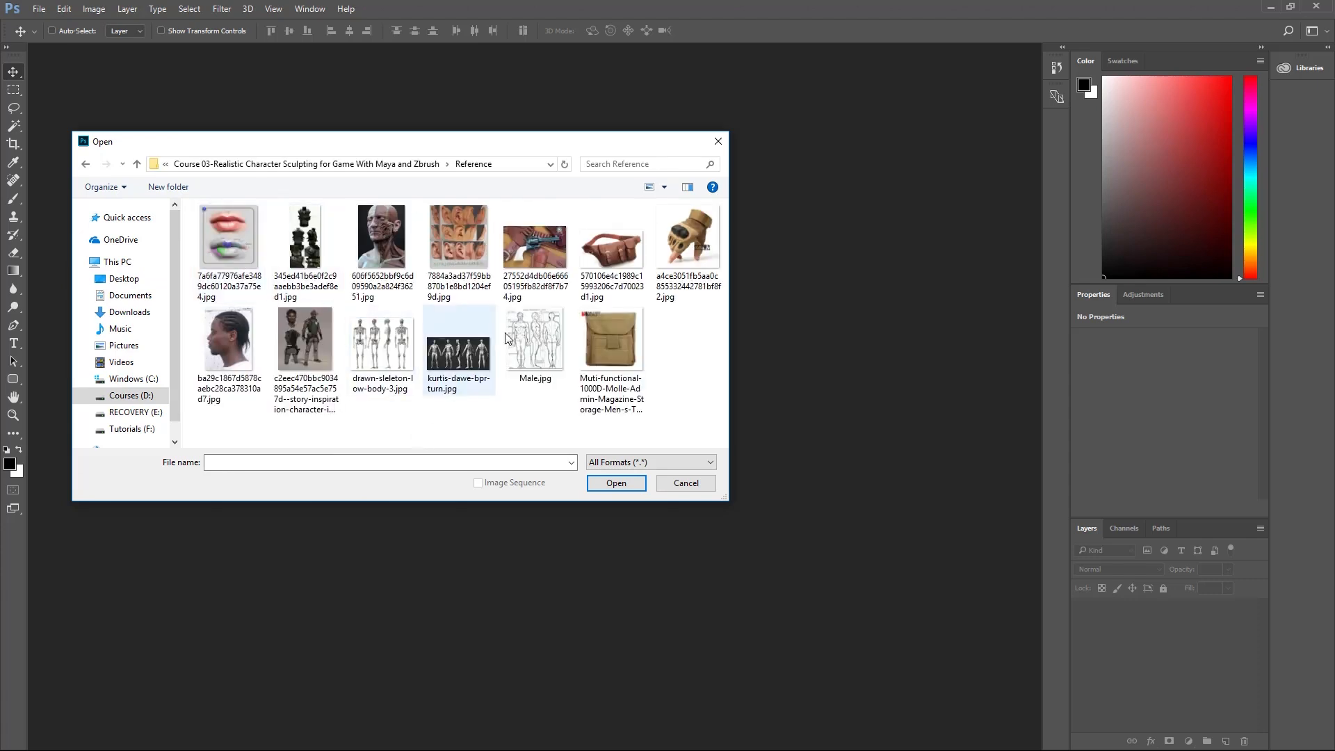
pyautogui.click(434, 361)
pyautogui.click(616, 482)
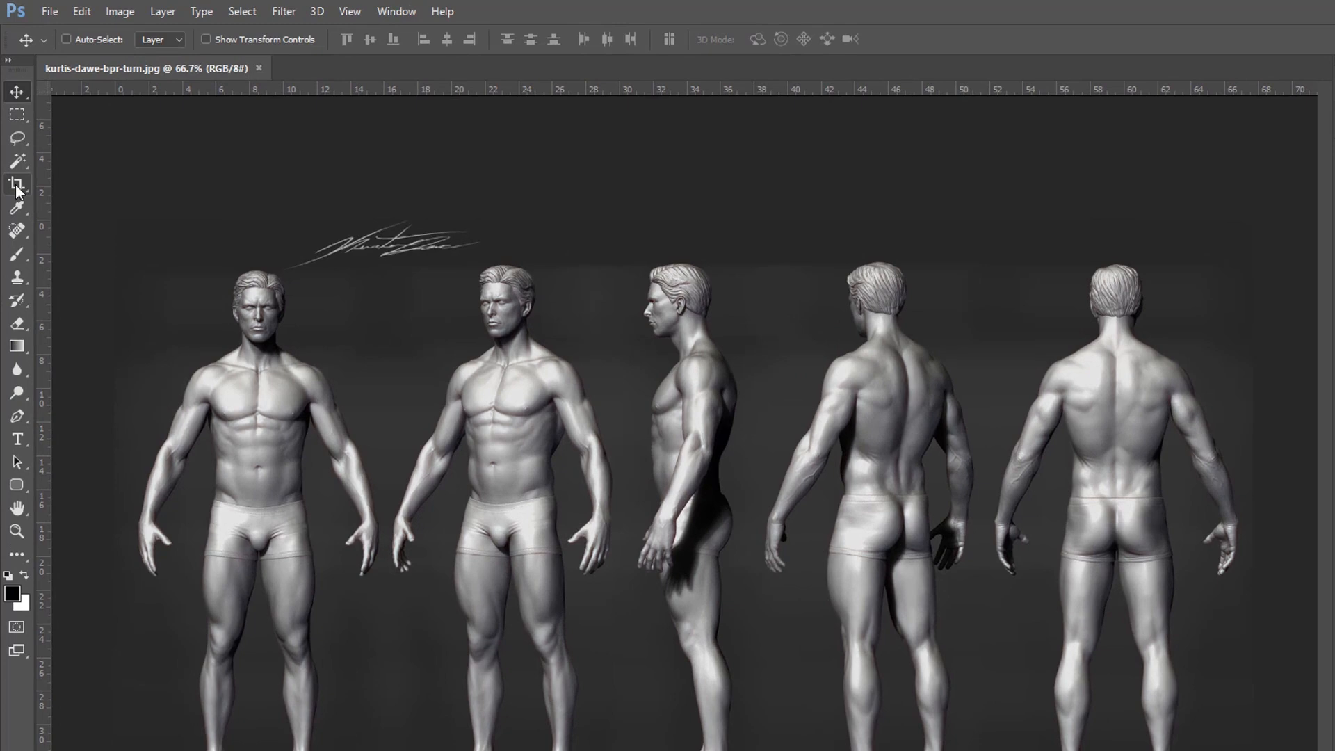
# - Crop the turnaround image to only the front-facing figure, about 16 cm wide at full height
pyautogui.click(13, 149)
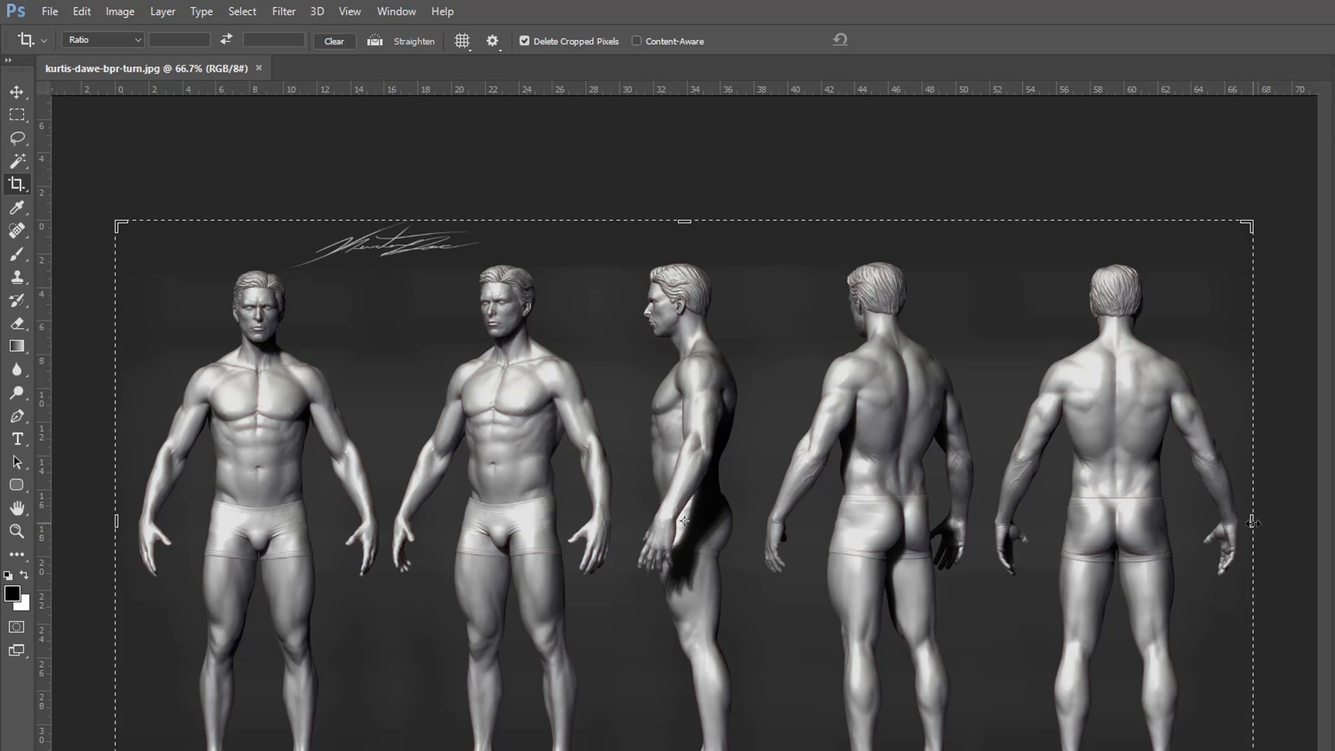
pyautogui.moveTo(1254, 521); pyautogui.dragTo(819, 565)
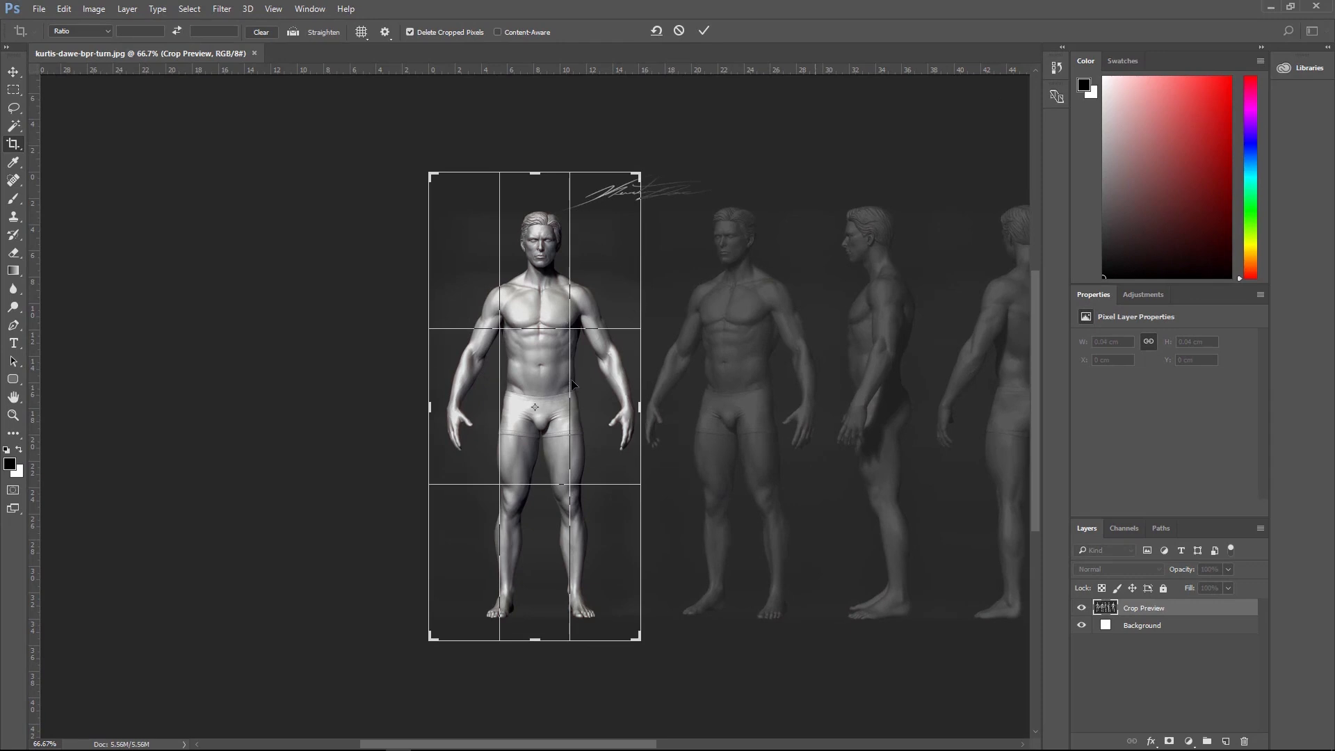
pyautogui.press('Return')
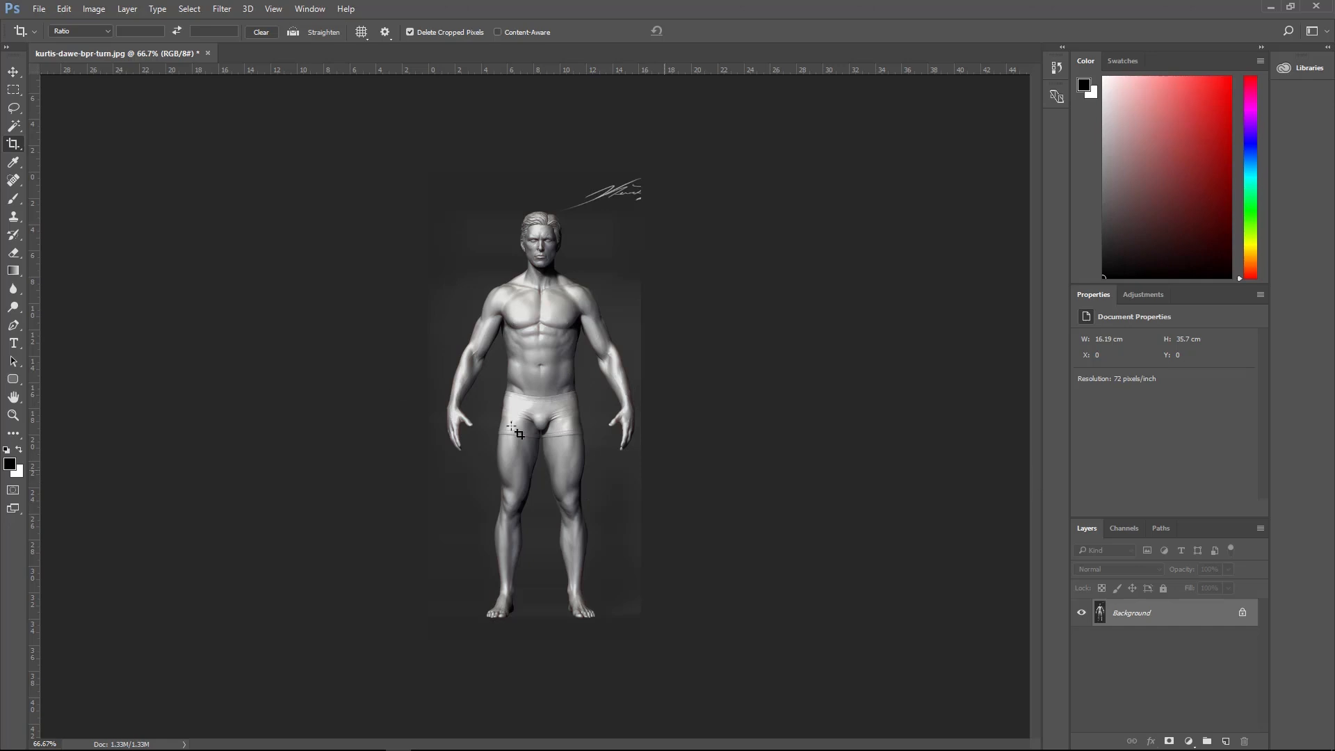
# - Start saving the front crop as a new file in the sourceimages folder of MaleCharacter_Project
pyautogui.click(39, 9)
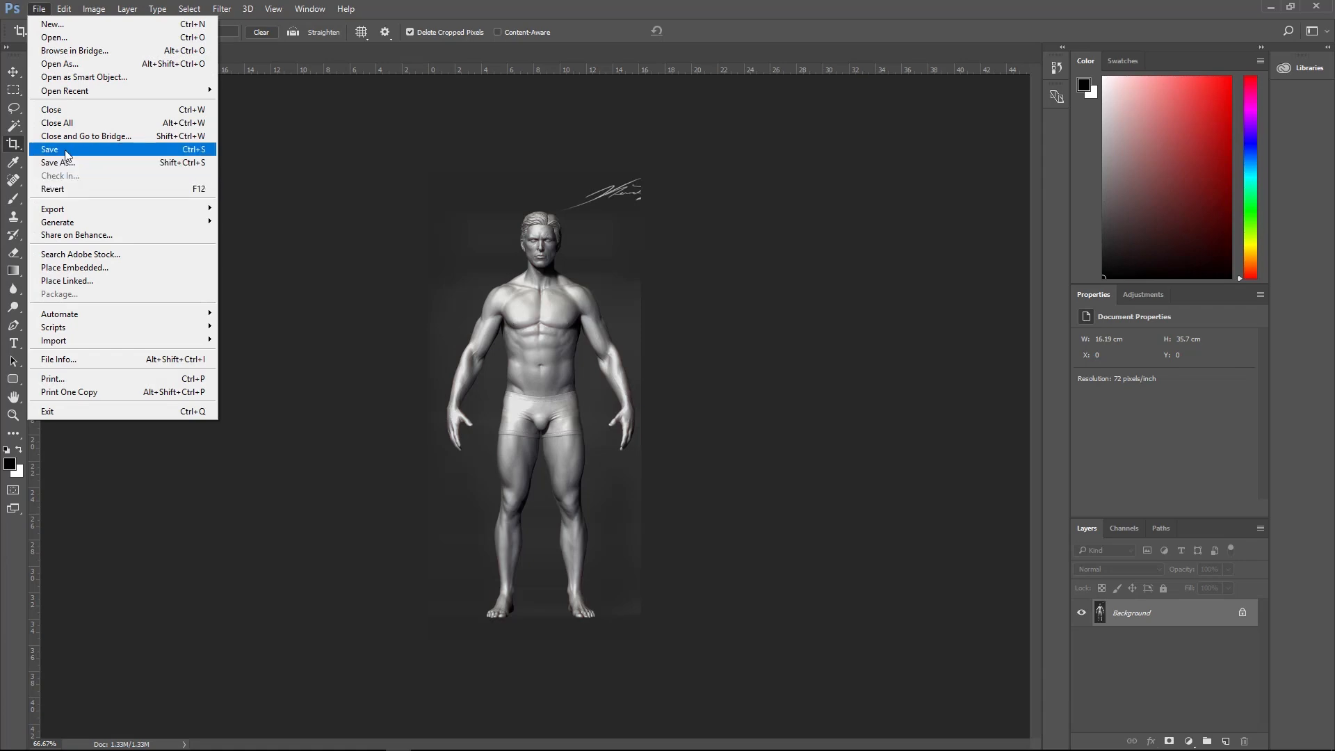
pyautogui.click(67, 162)
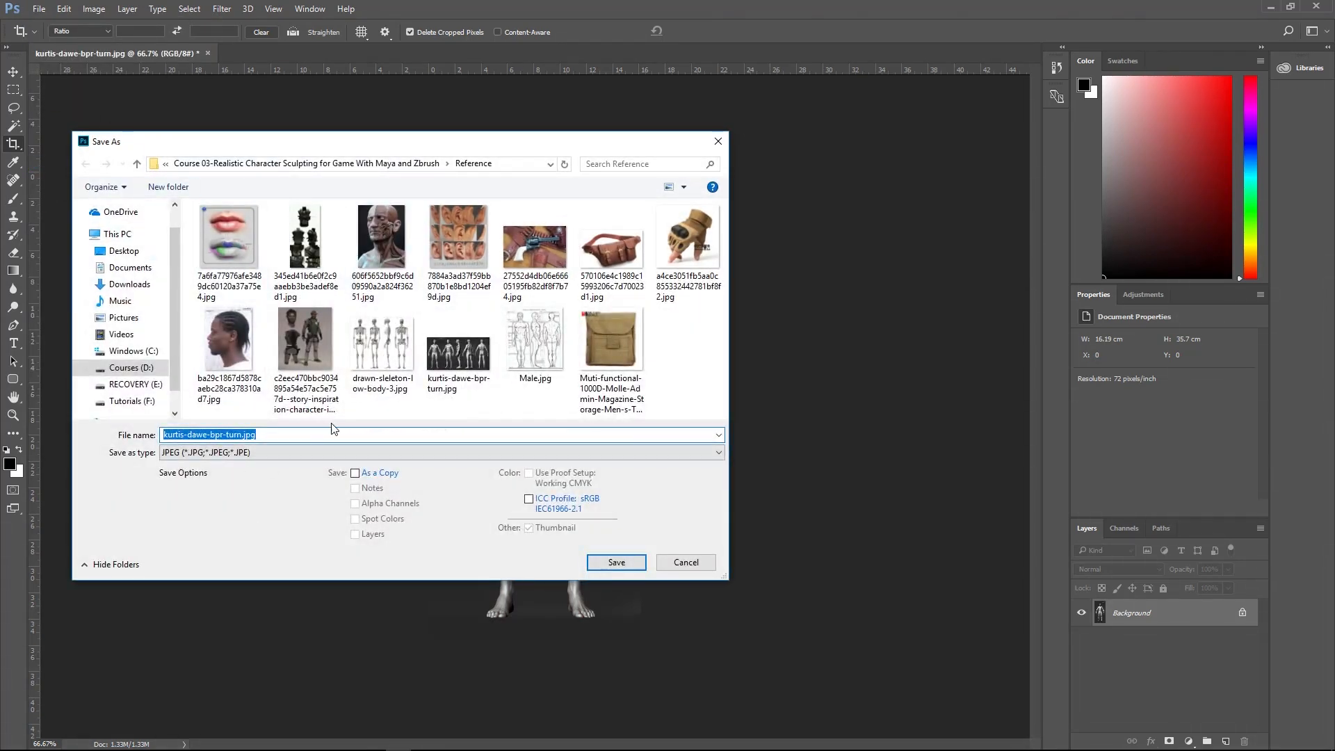
pyautogui.click(361, 165)
pyautogui.click(254, 230)
pyautogui.doubleClick(254, 230)
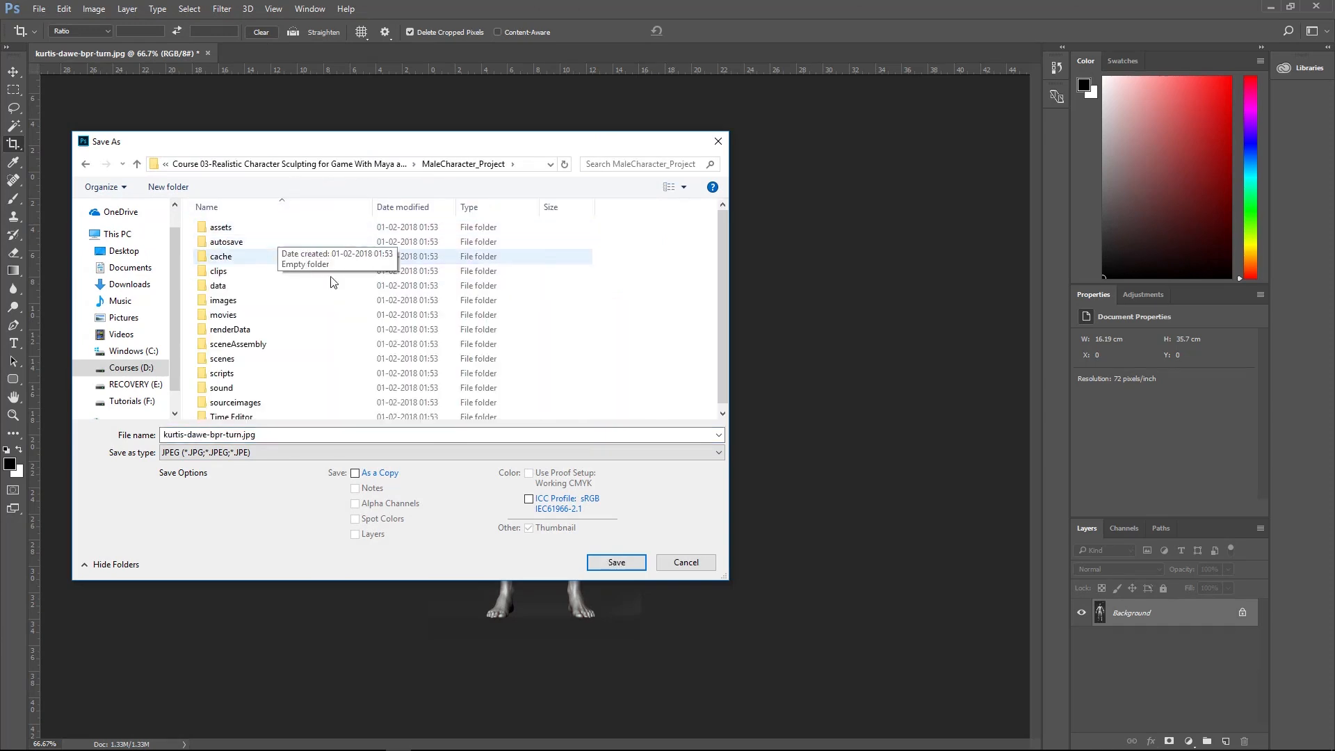
pyautogui.doubleClick(278, 402)
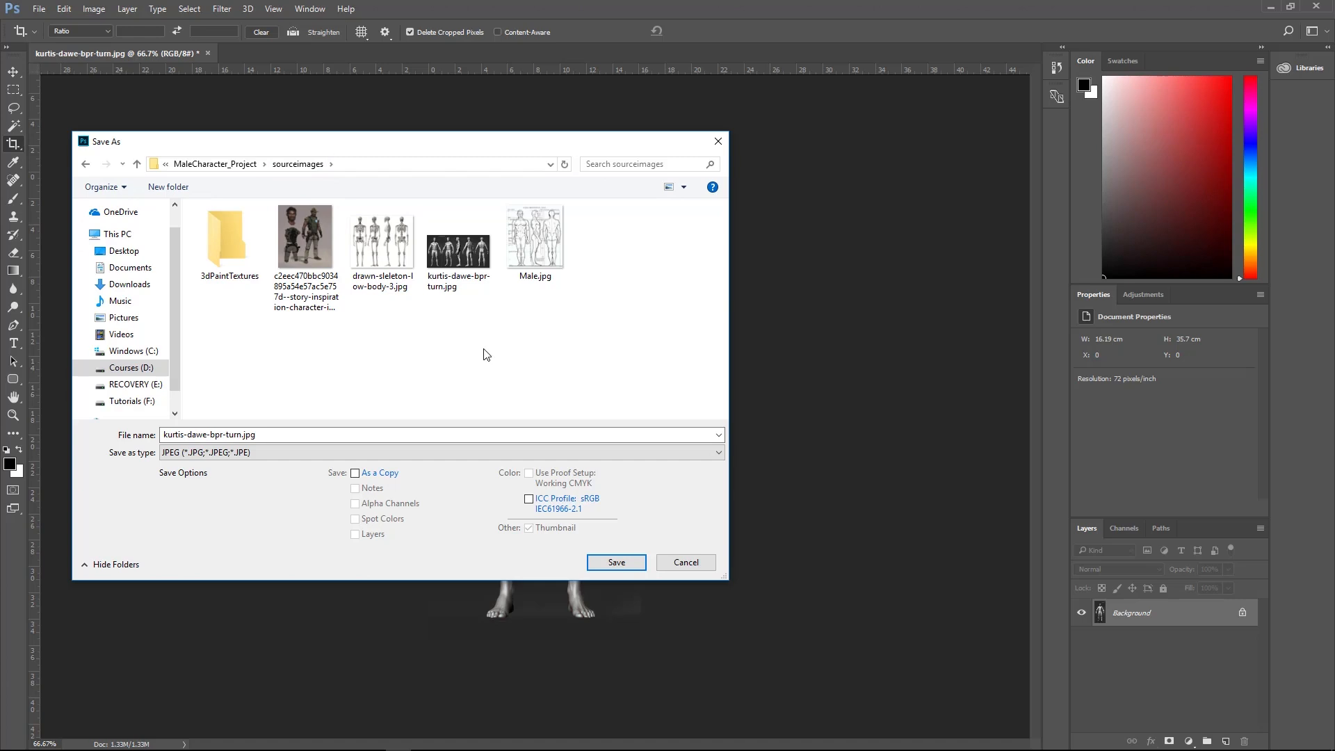
# - Name the file Charcter_Front and save it as a JPEG with Maximum quality 12 and the Baseline ("Standard") format
pyautogui.click(285, 435)
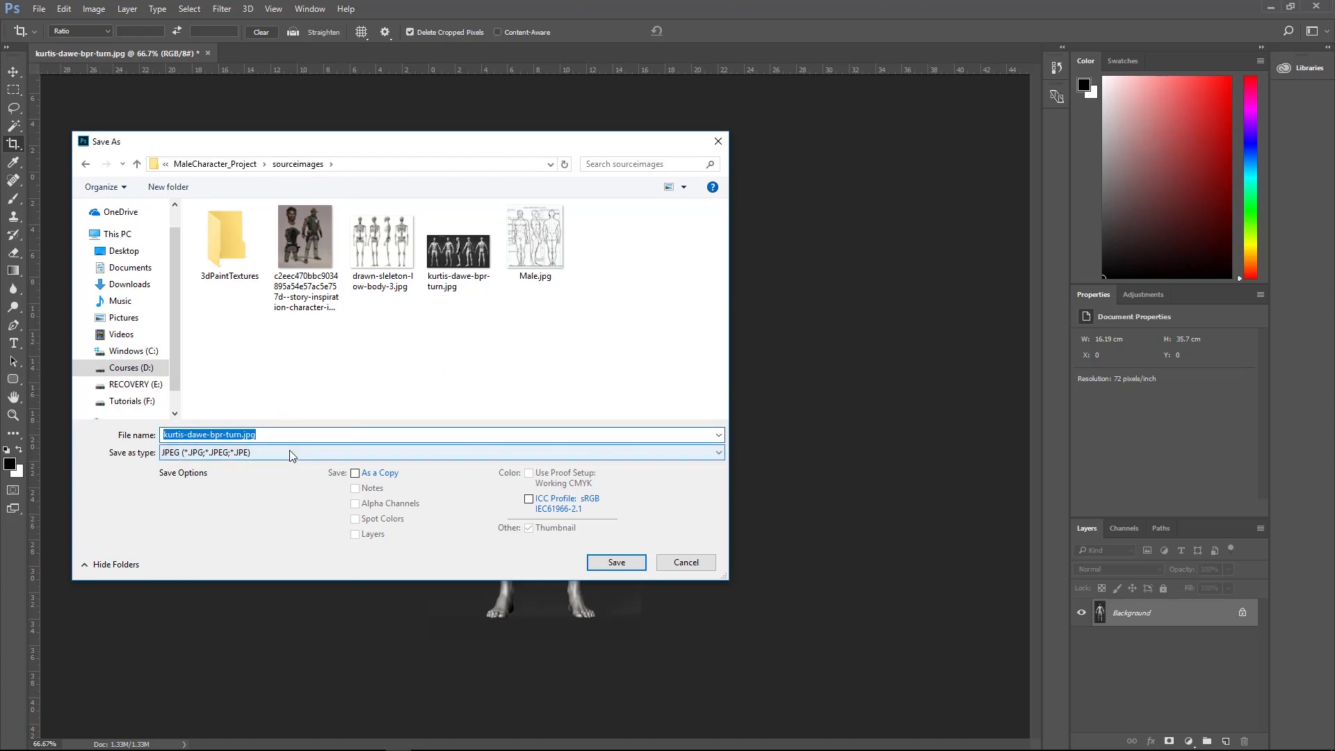
pyautogui.write('Charcter_Front')
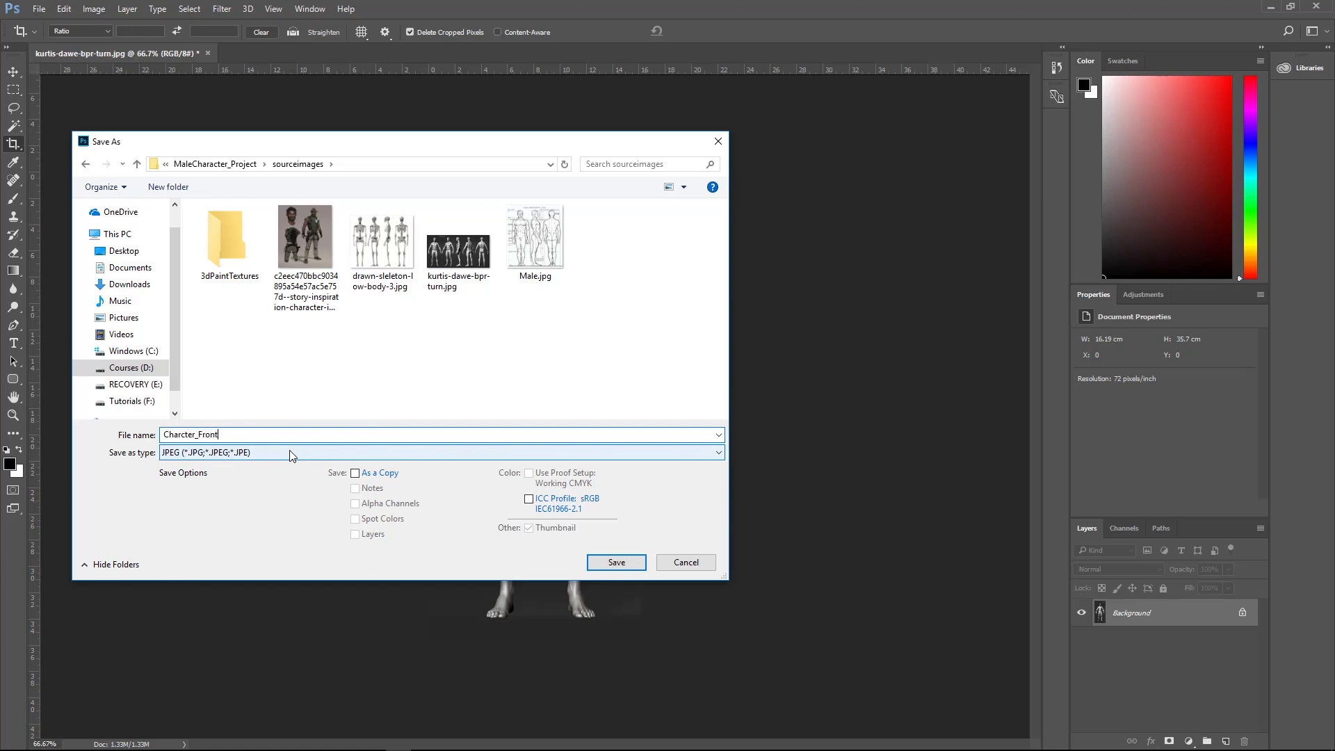
pyautogui.click(617, 561)
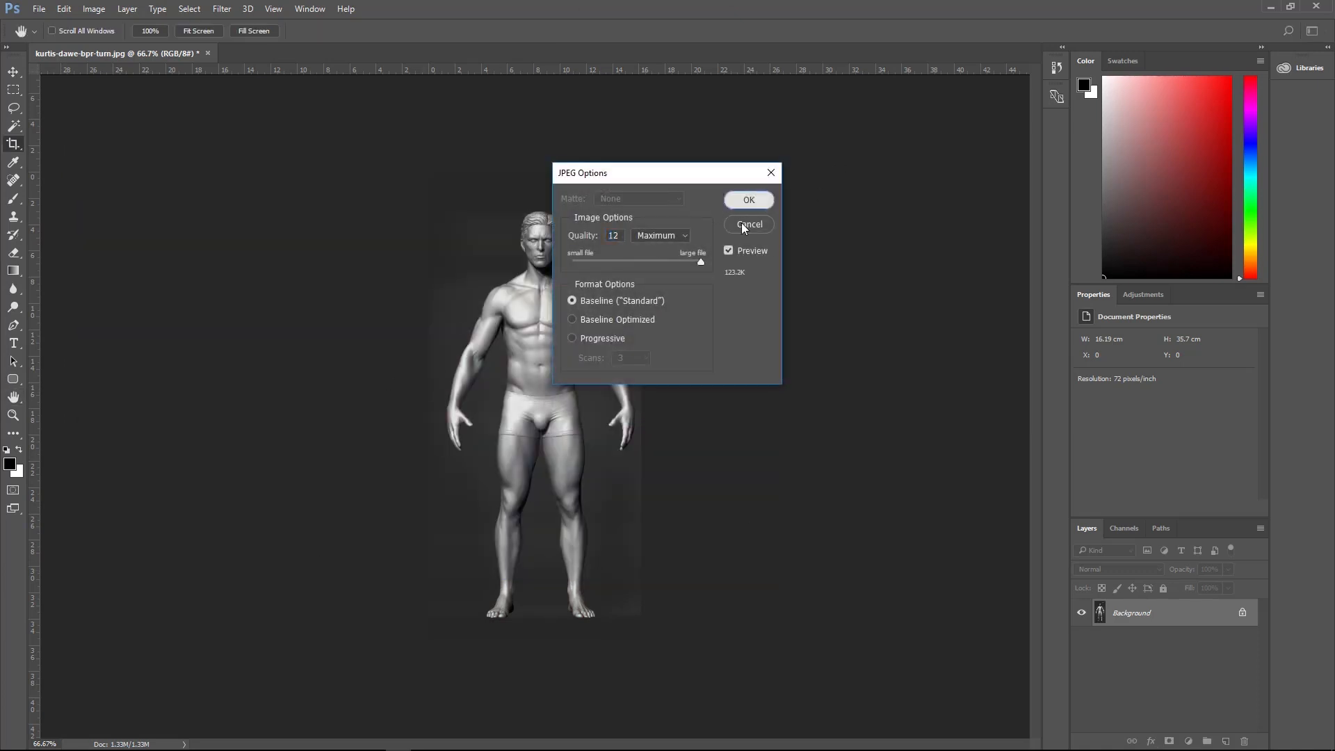
pyautogui.click(748, 200)
pyautogui.press('c')
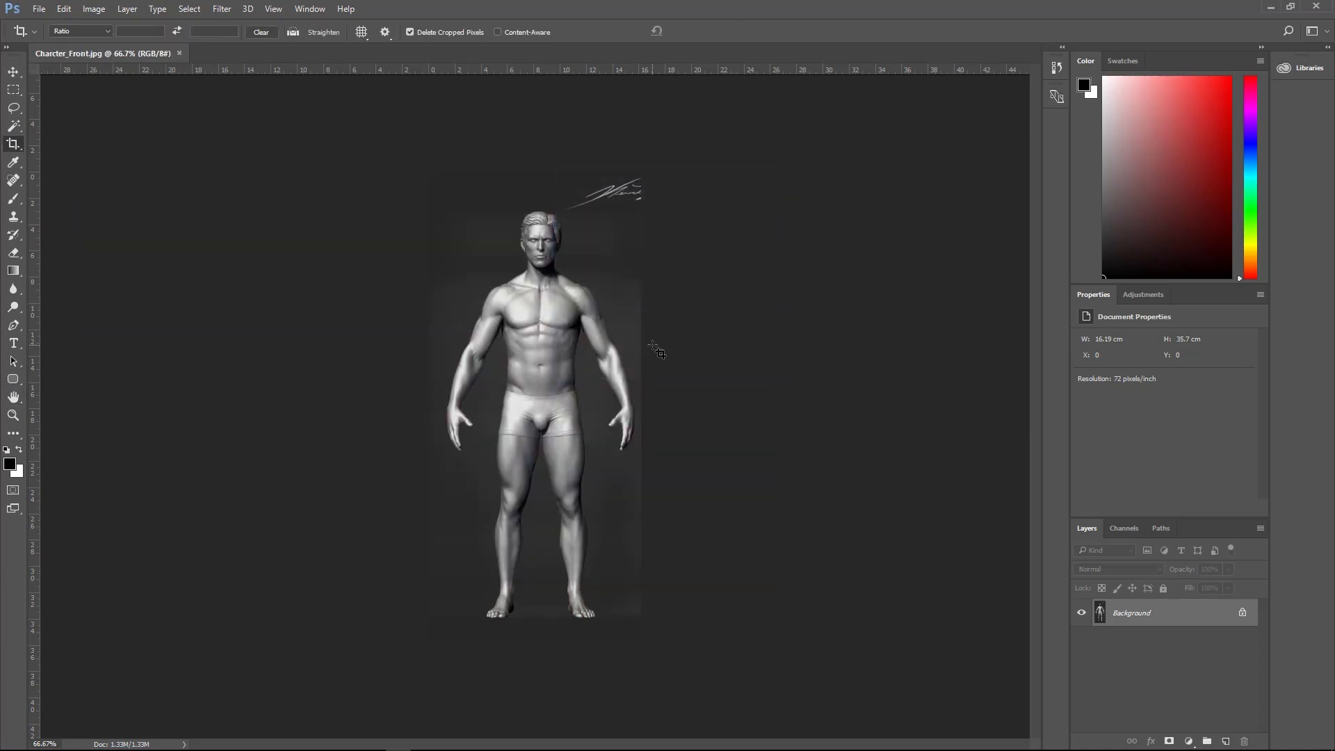
# - Step back before the front crop to restore the full five-pose turnaround image
pyautogui.click(39, 9)
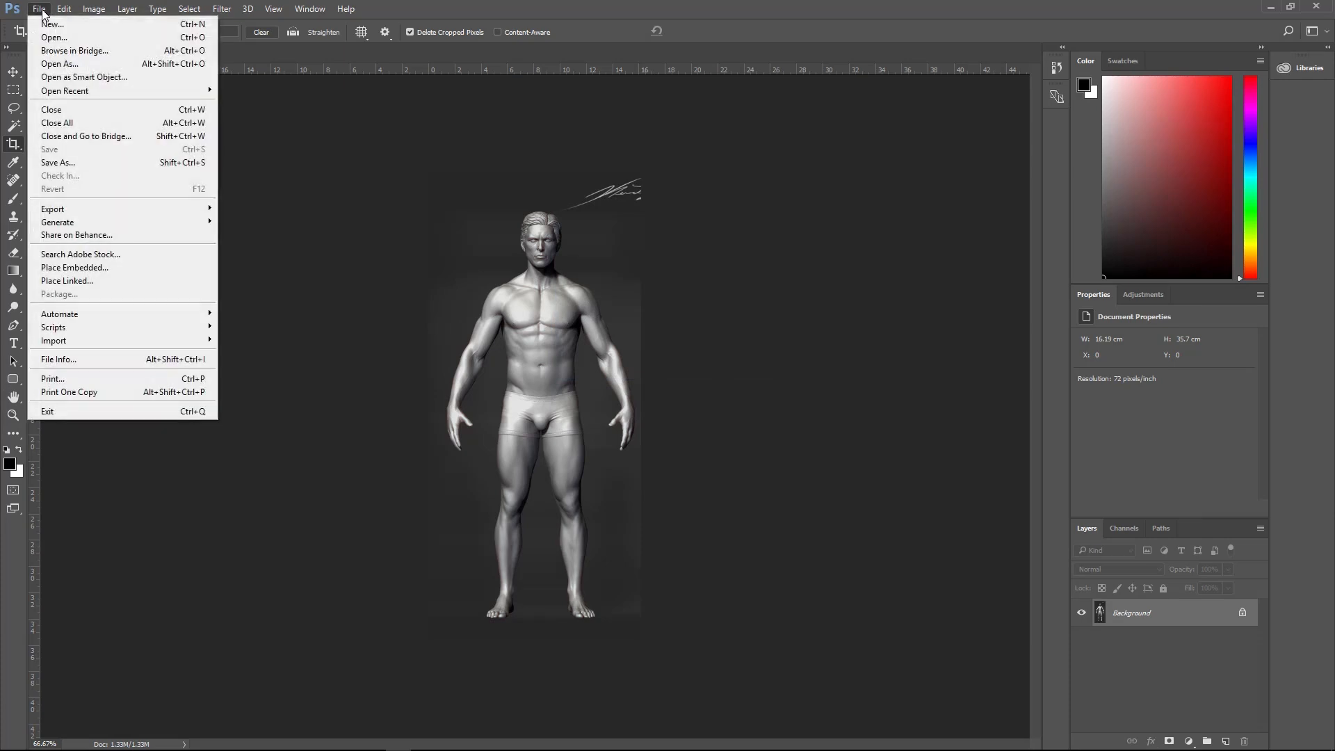
pyautogui.moveTo(64, 9)
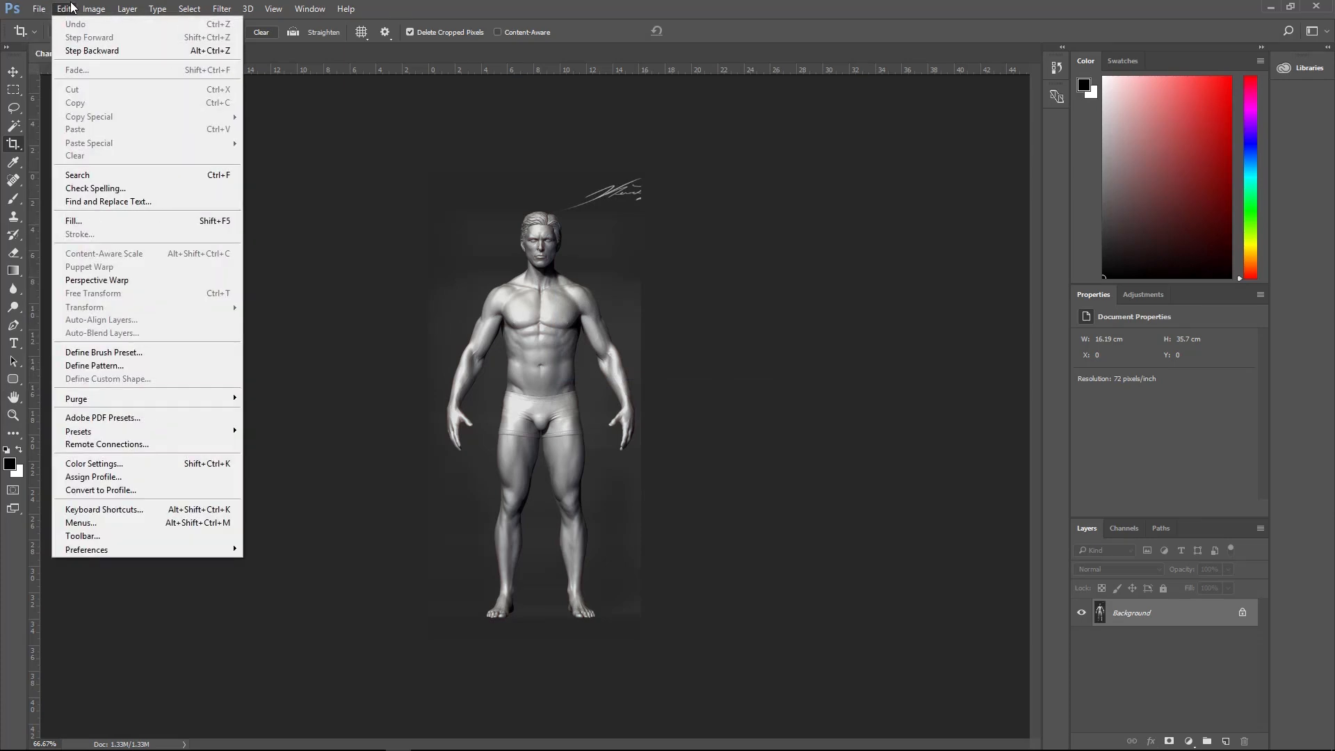
pyautogui.click(74, 52)
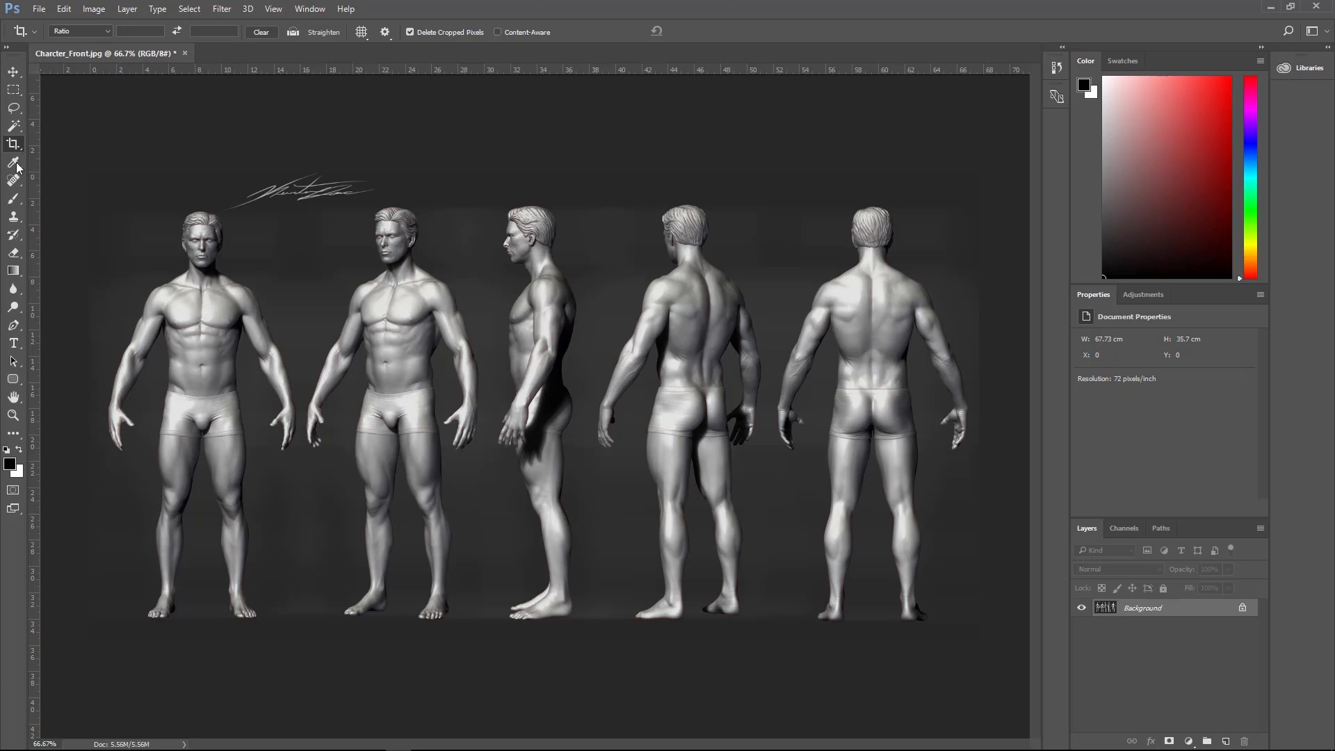
# - Crop the turnaround image to only the side-profile figure, about 8.4 cm wide at full height
pyautogui.click(14, 144)
pyautogui.moveTo(88, 408); pyautogui.dragTo(287, 422)
pyautogui.moveTo(781, 407); pyautogui.dragTo(590, 426)
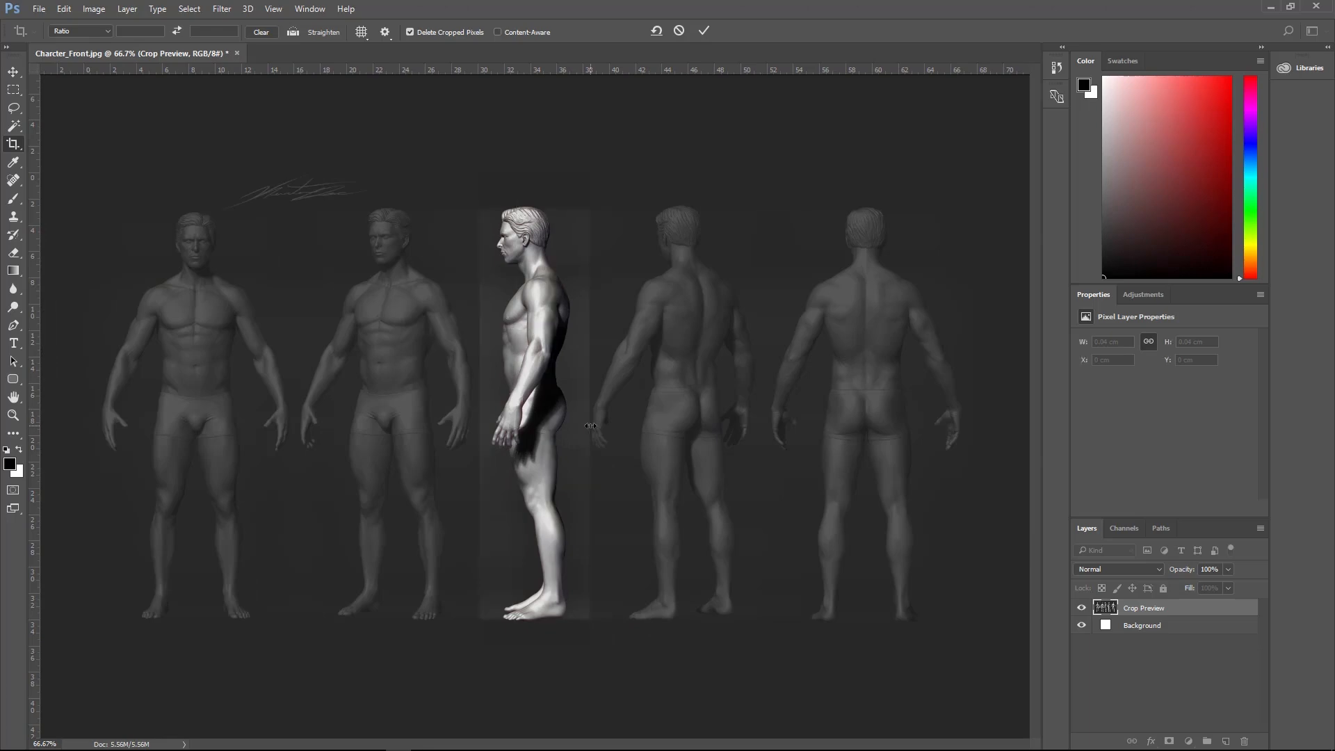
pyautogui.press('Return')
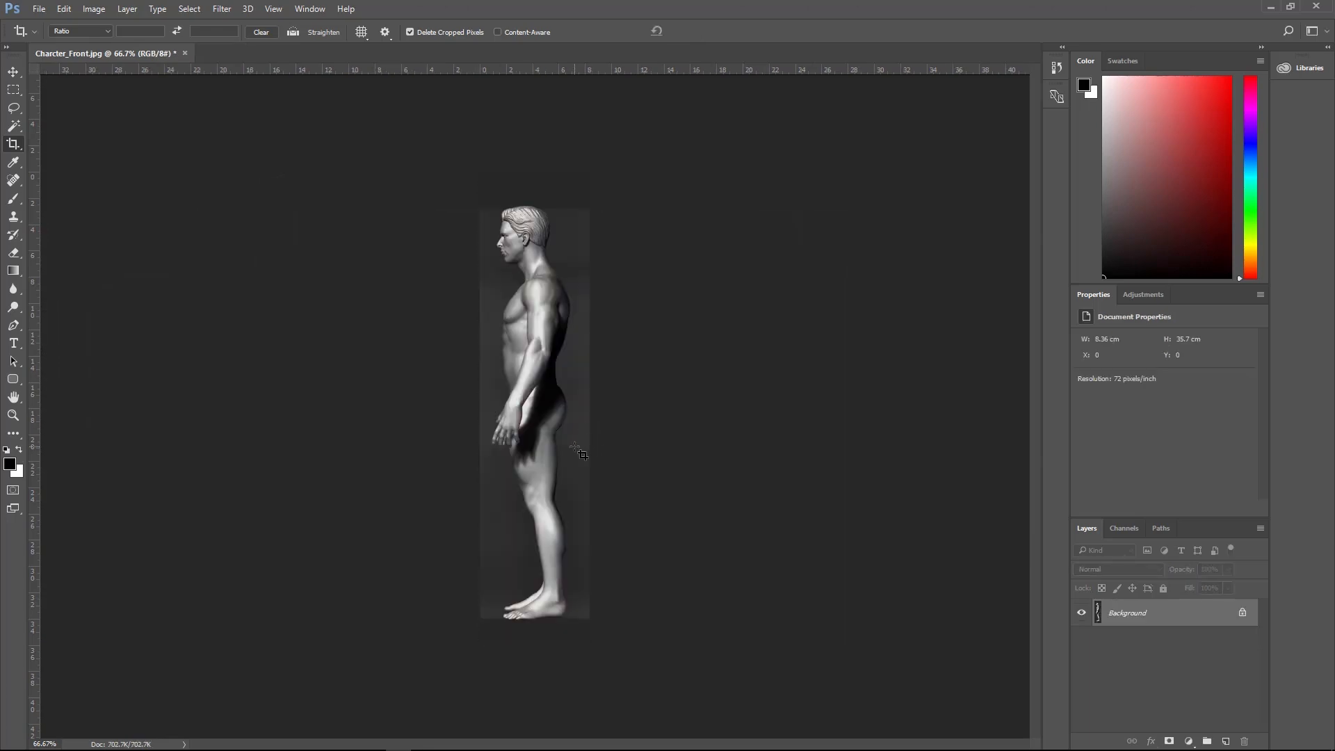
# - Save the side crop as a JPEG named Charcter_side in the sourceimages folder, using Maximum quality 12
pyautogui.click(39, 9)
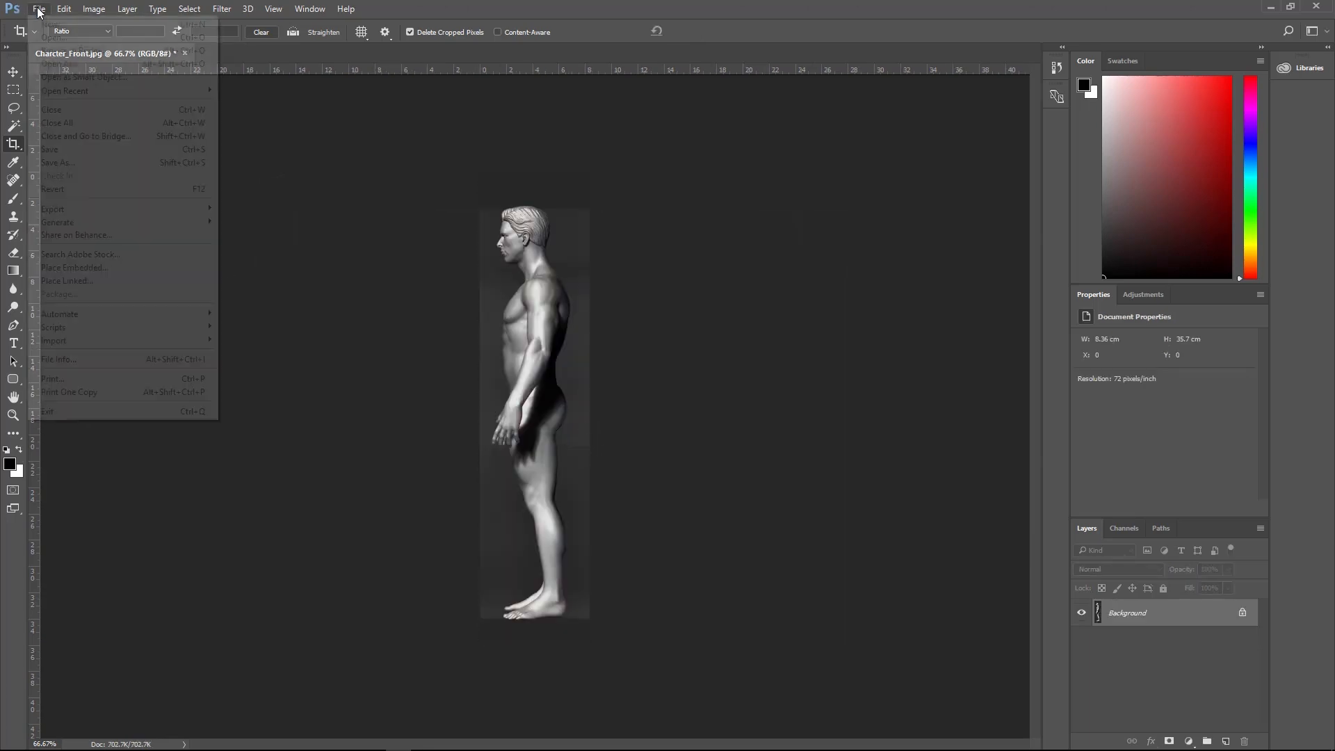
pyautogui.click(56, 167)
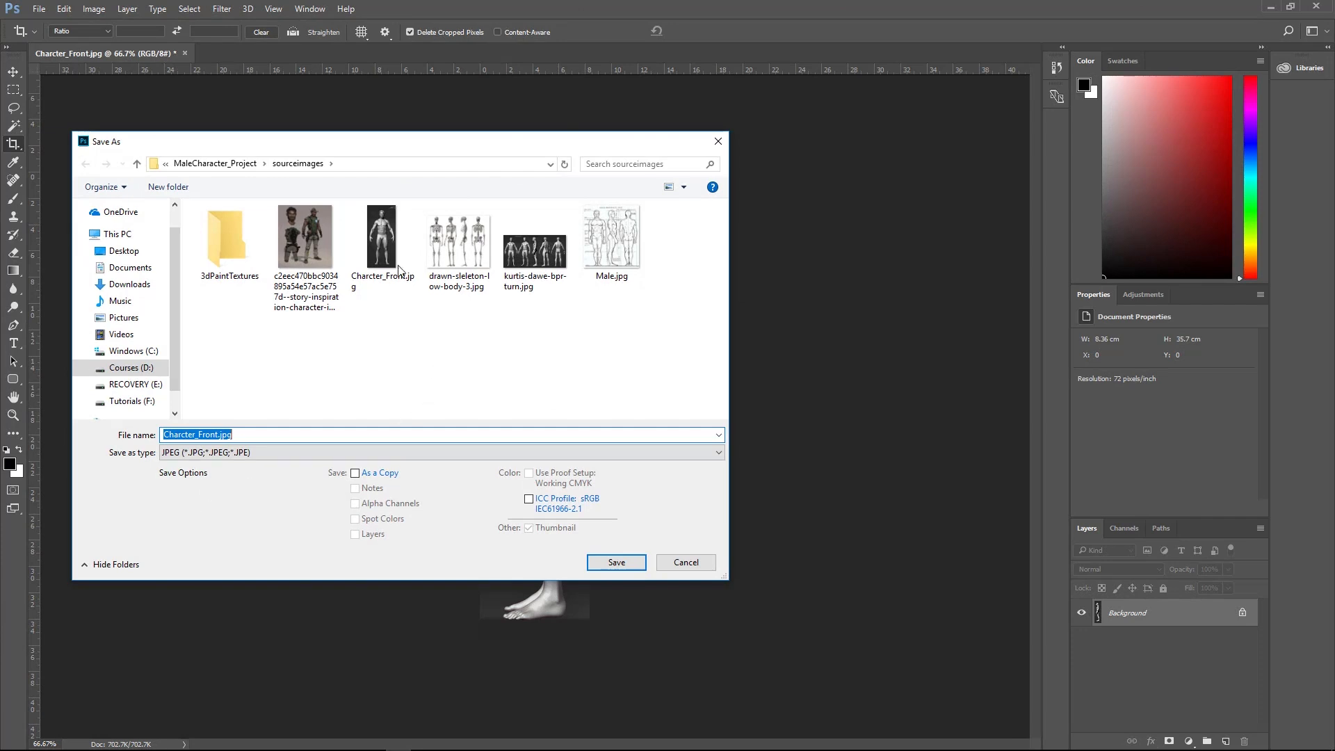
pyautogui.click(381, 239)
pyautogui.click(250, 434)
pyautogui.click(249, 434)
pyautogui.click(278, 438)
pyautogui.moveTo(279, 438); pyautogui.dragTo(197, 443)
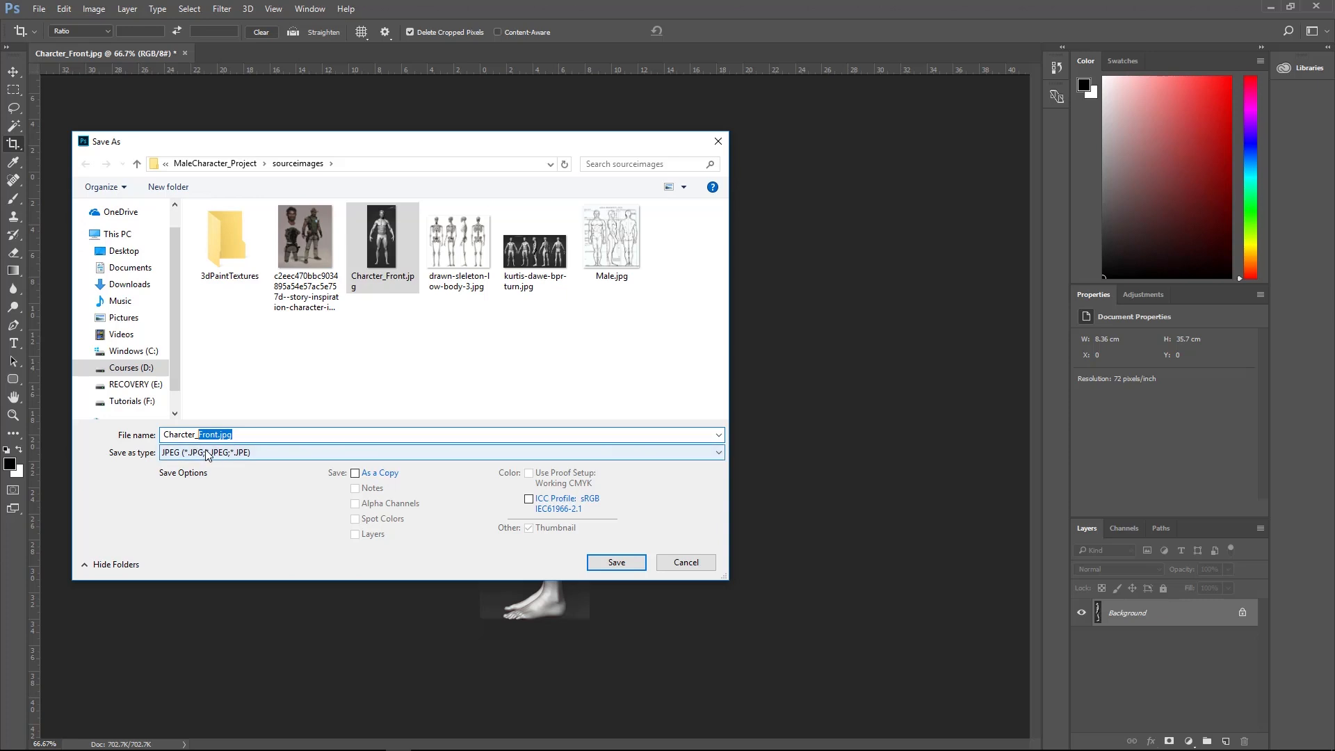
pyautogui.write('side')
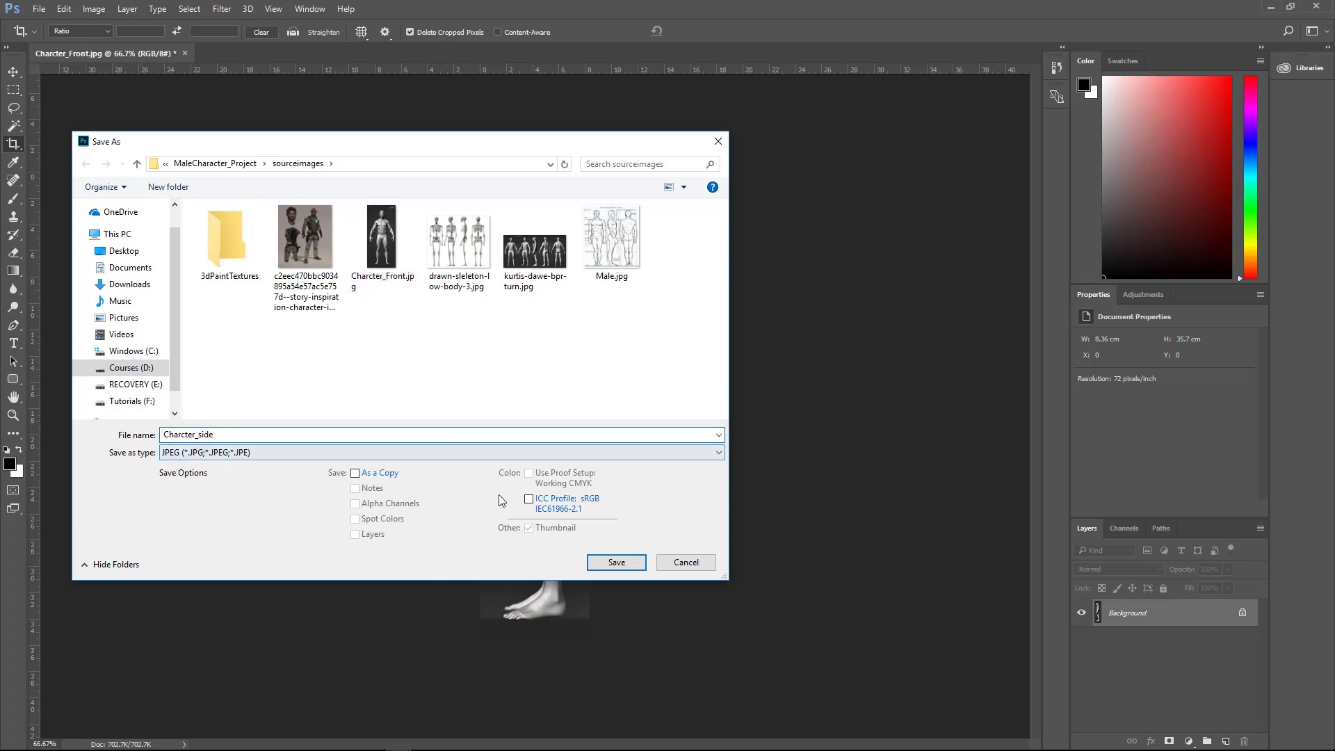
pyautogui.click(603, 571)
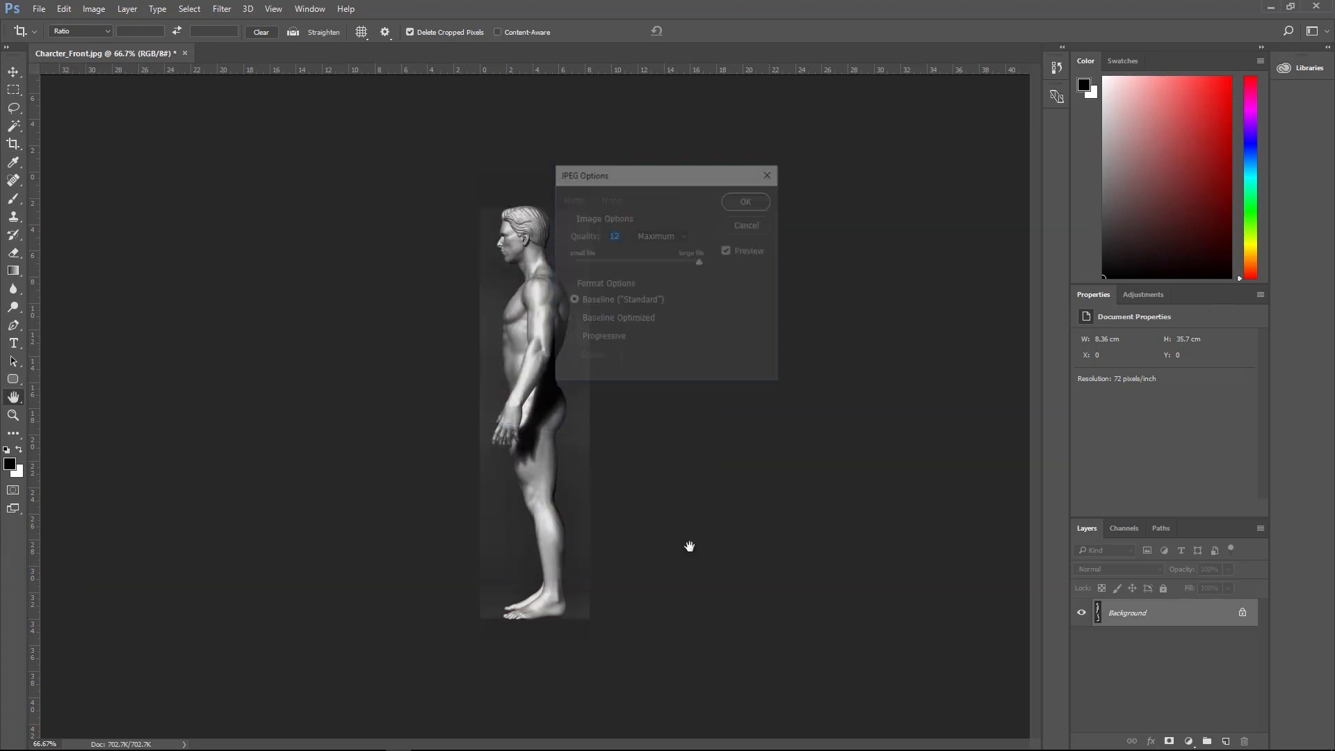
pyautogui.click(742, 203)
pyautogui.press('c')
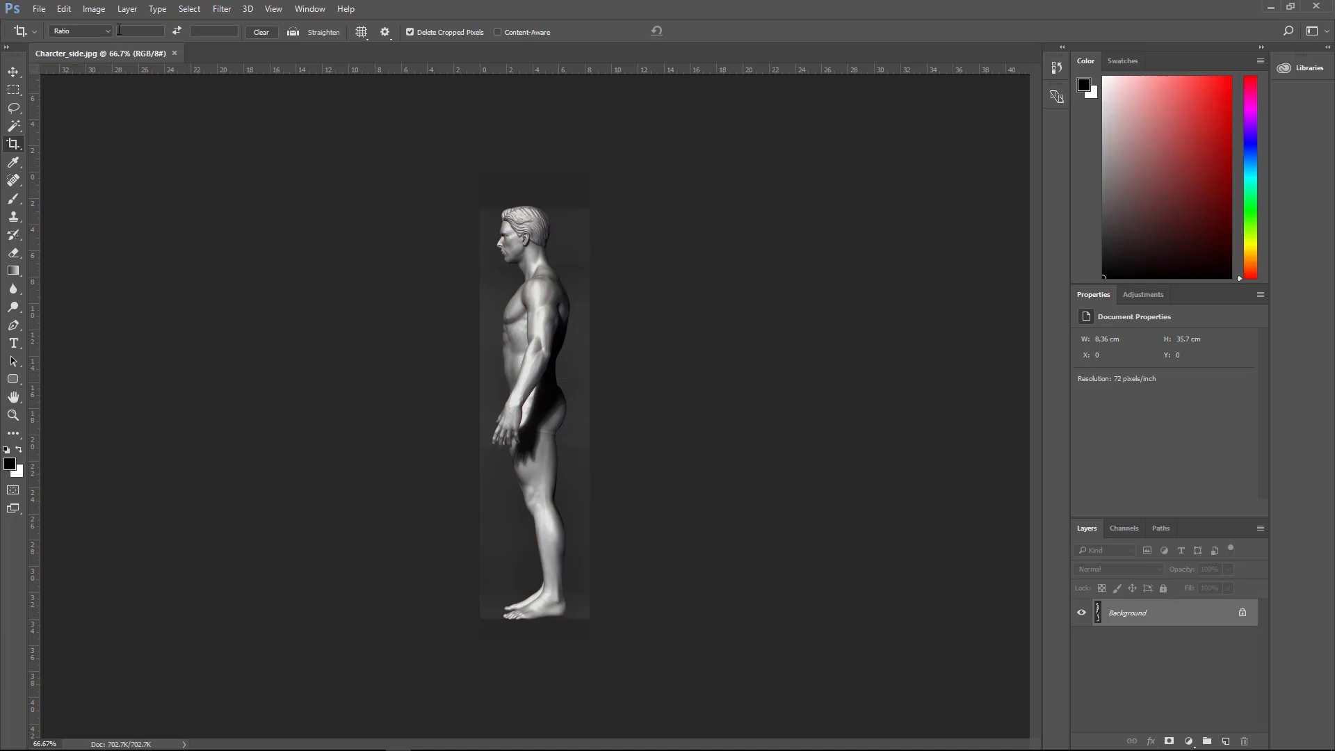
# - Switch from Photoshop to Maya and change the workspace to the four-view layout
pyautogui.click(1272, 9)
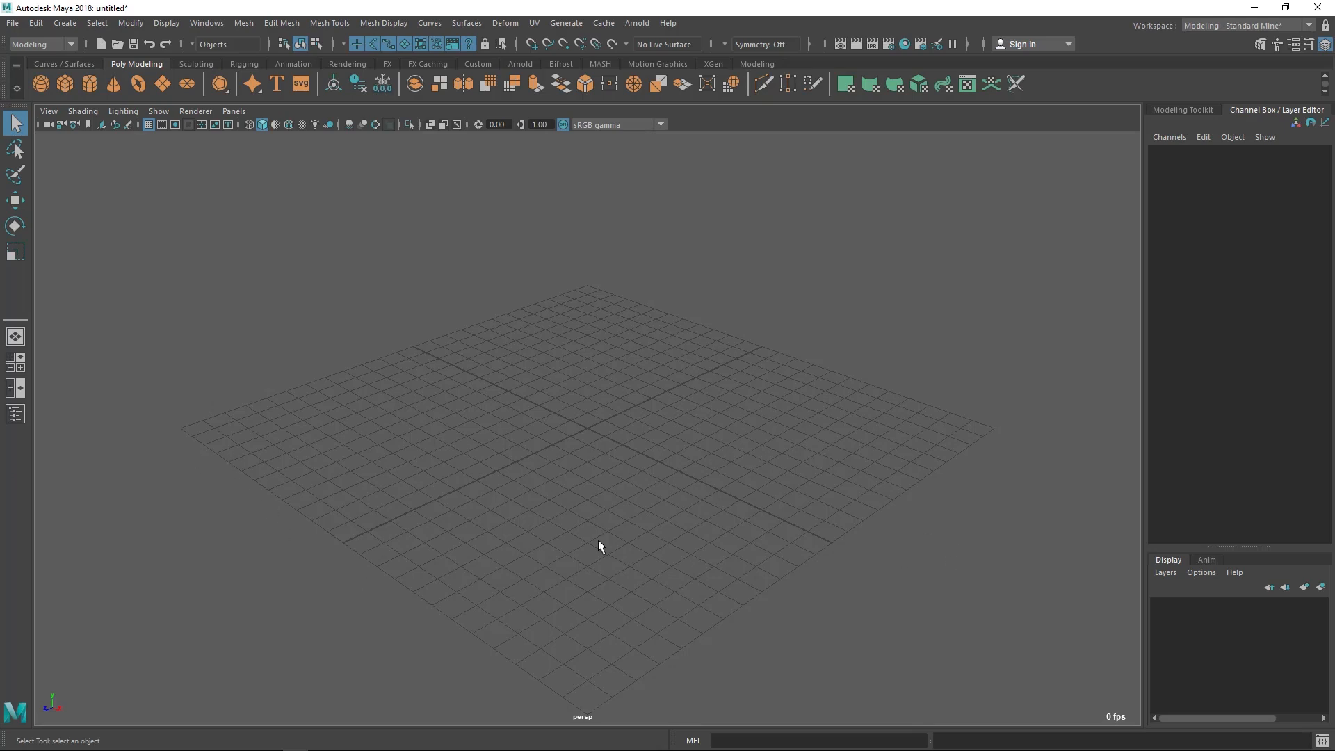
pyautogui.click(18, 370)
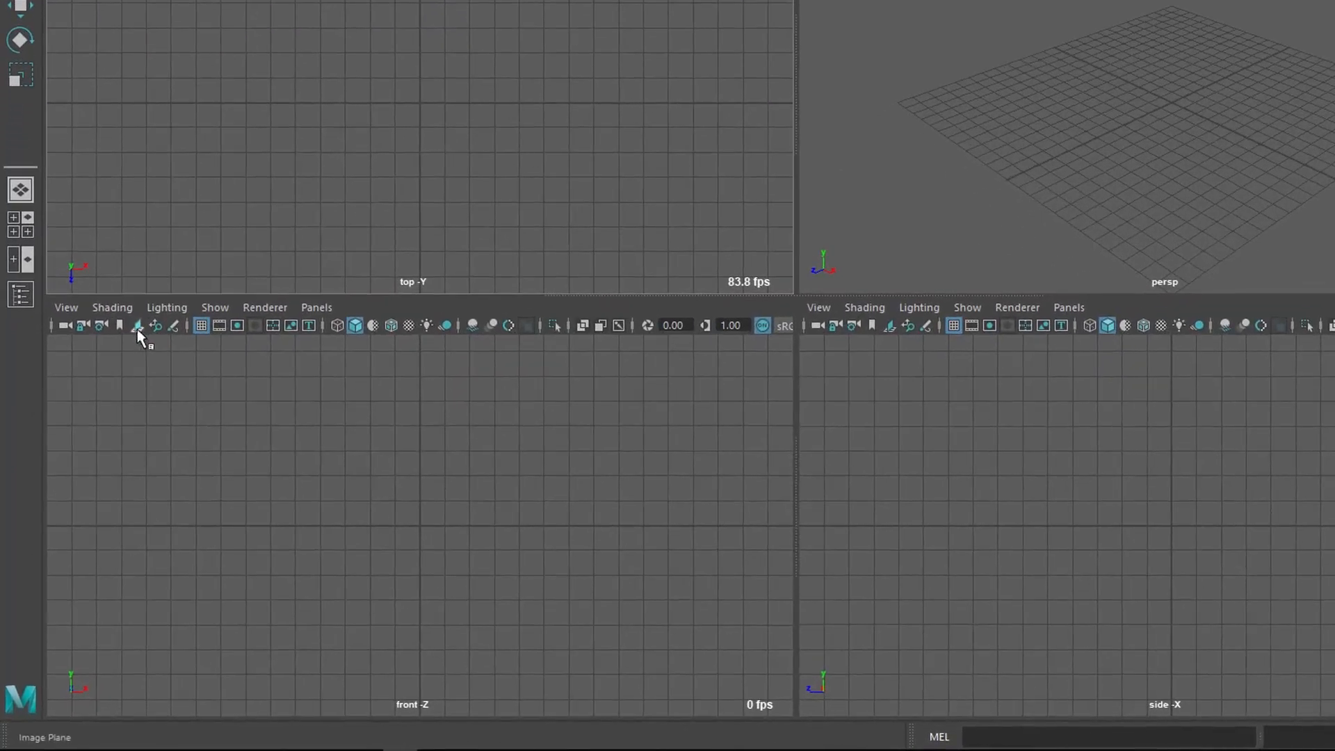
# - Import Charcter_Front.jpg from the project's sourceimages folder as an image plane in the front view
pyautogui.click(68, 307)
pyautogui.moveTo(114, 694)
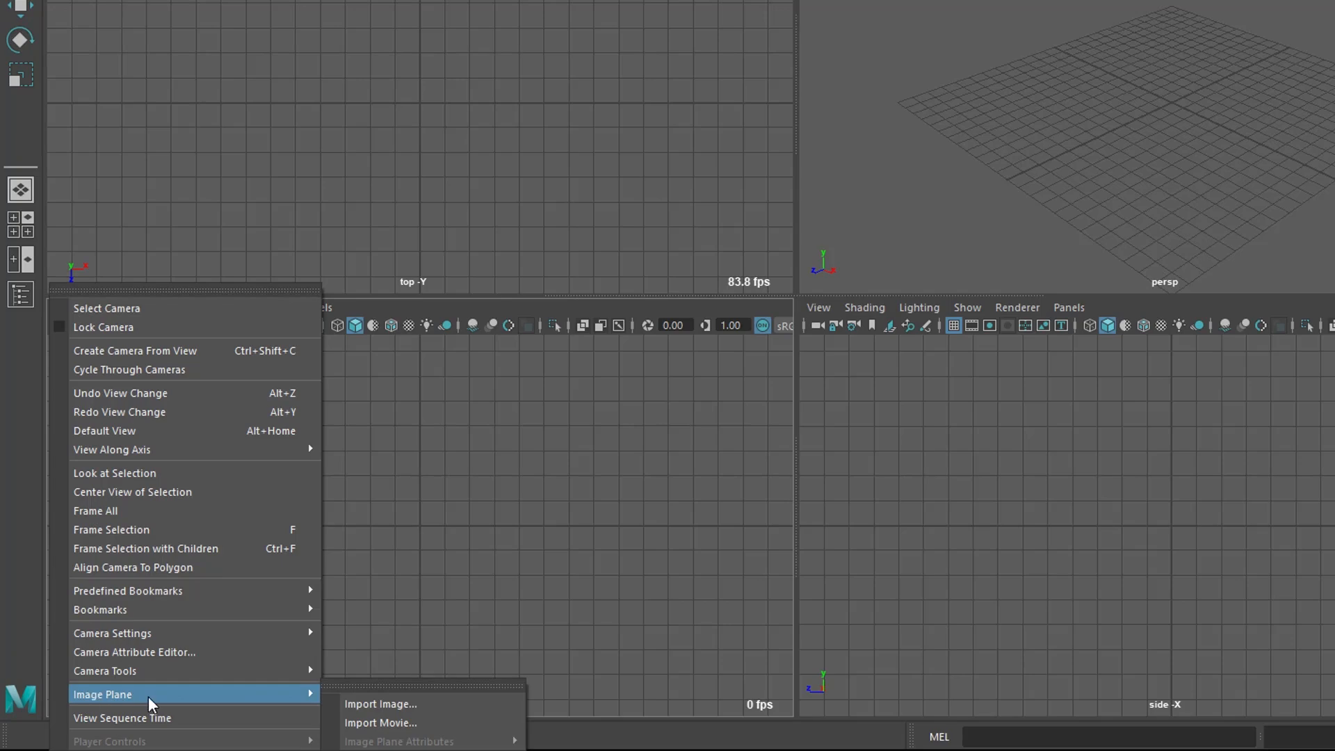
pyautogui.click(360, 703)
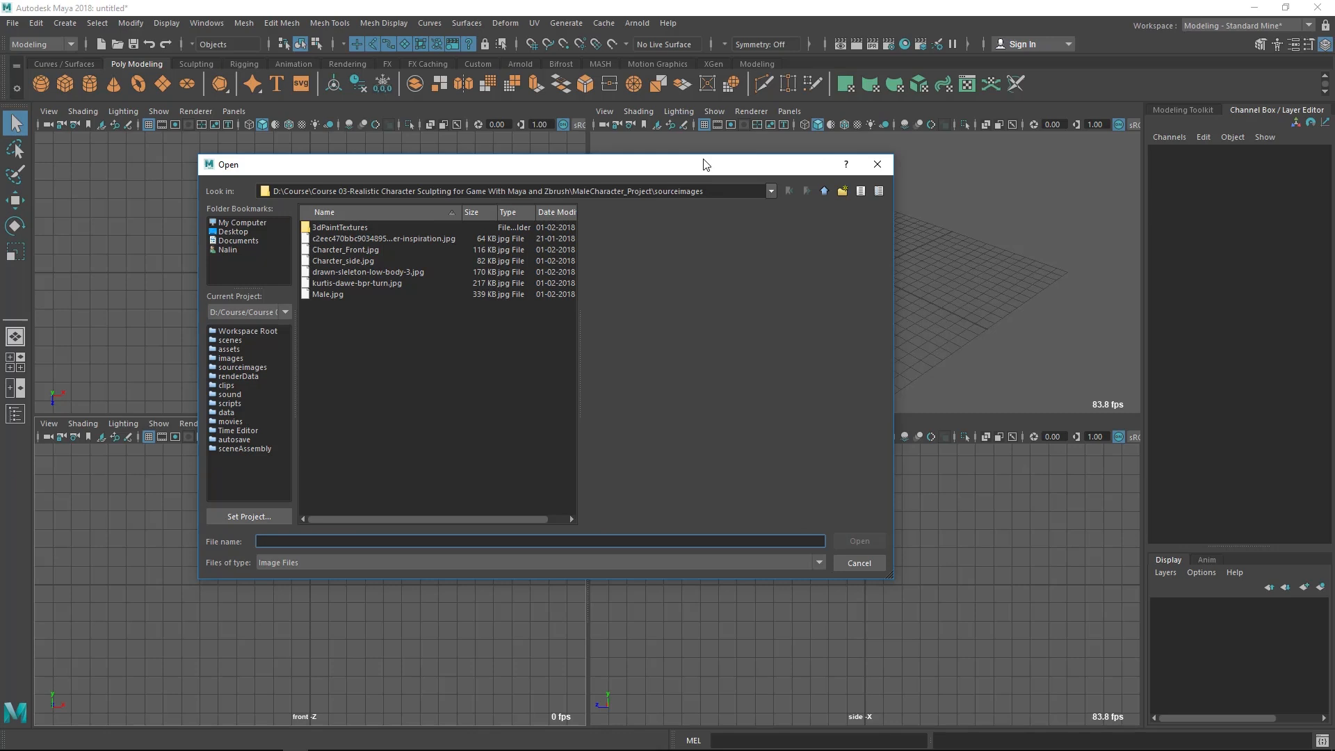
pyautogui.moveTo(706, 165); pyautogui.dragTo(638, 162)
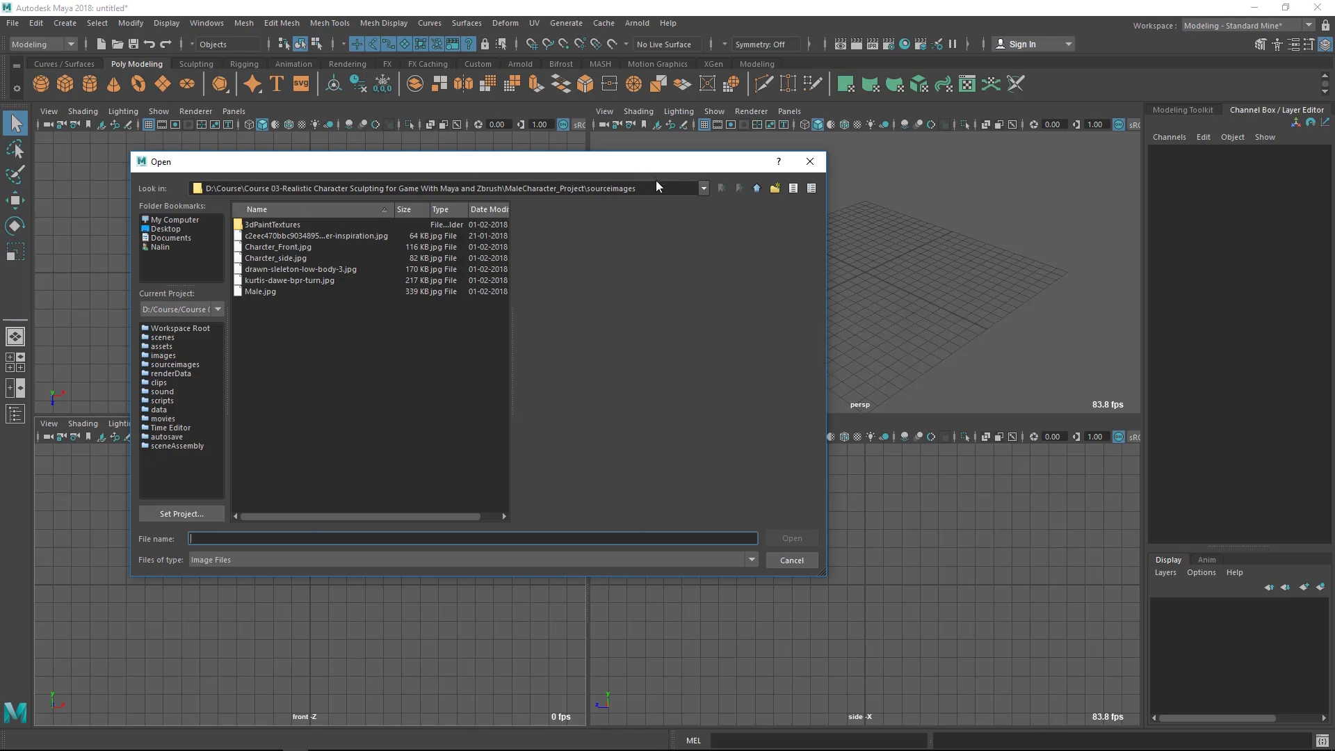
pyautogui.tripleClick(615, 187)
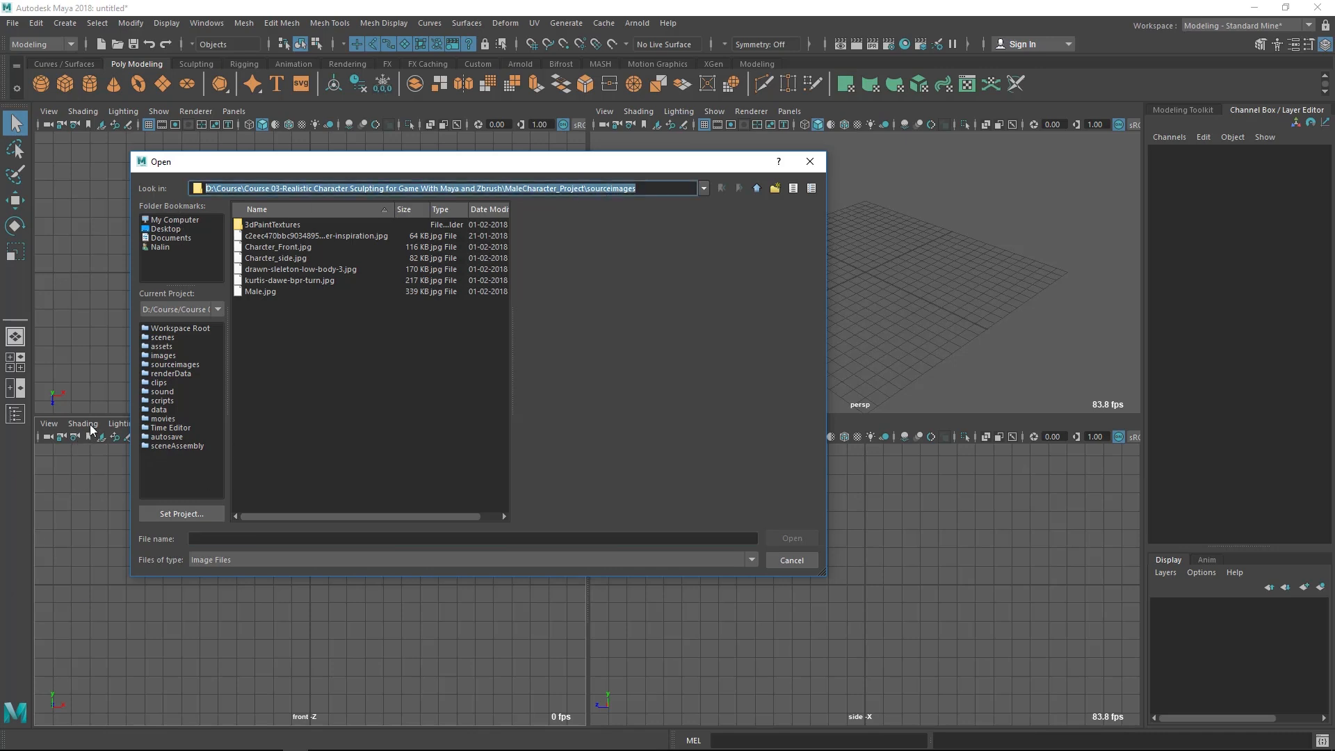
pyautogui.click(634, 188)
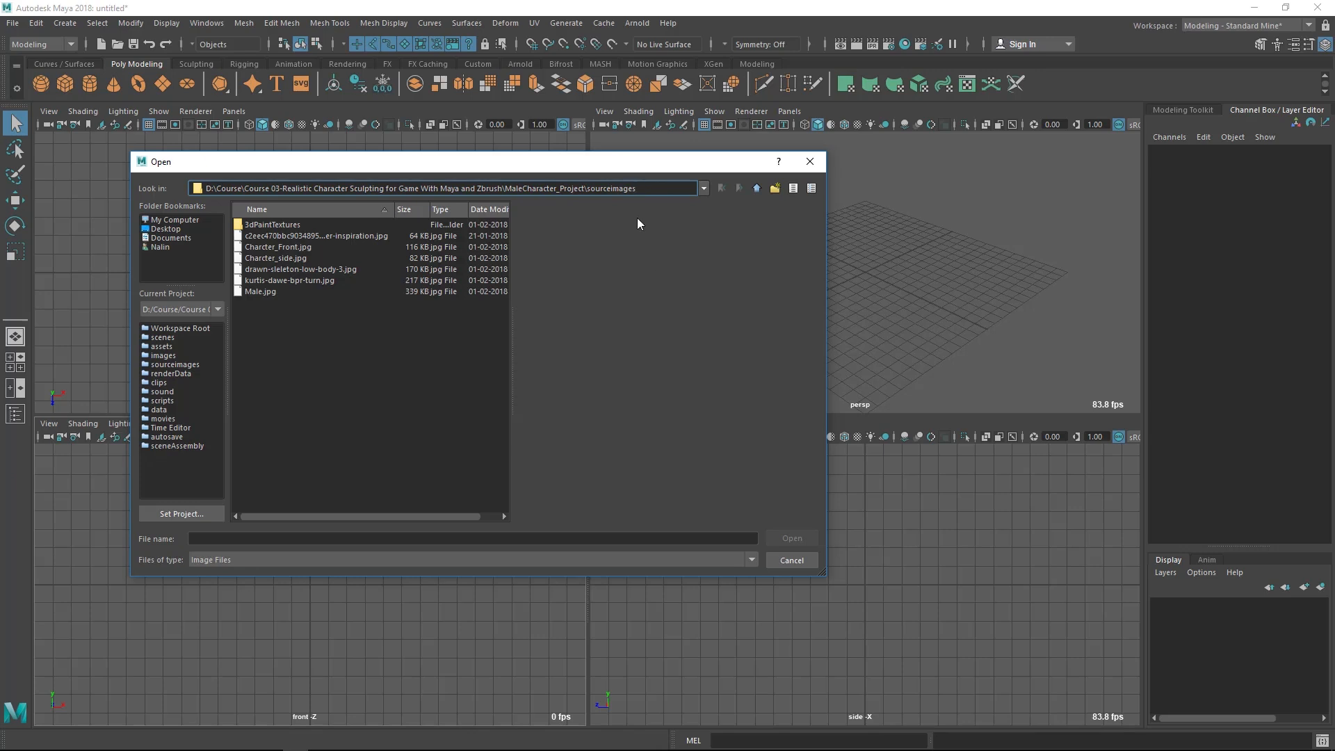
pyautogui.click(269, 249)
pyautogui.click(781, 539)
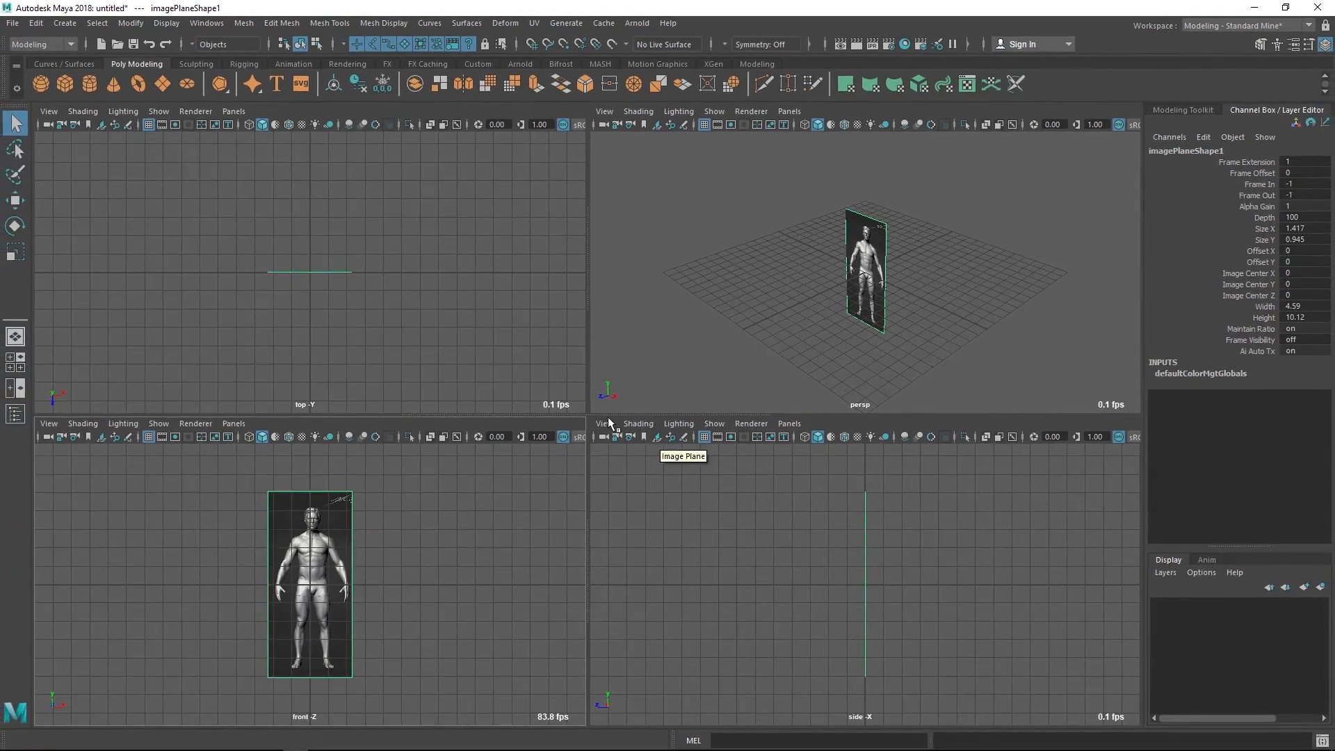
# - Import Charcter_side.jpg from the sourceimages folder as an image plane in the side view
pyautogui.click(605, 423)
pyautogui.moveTo(631, 707)
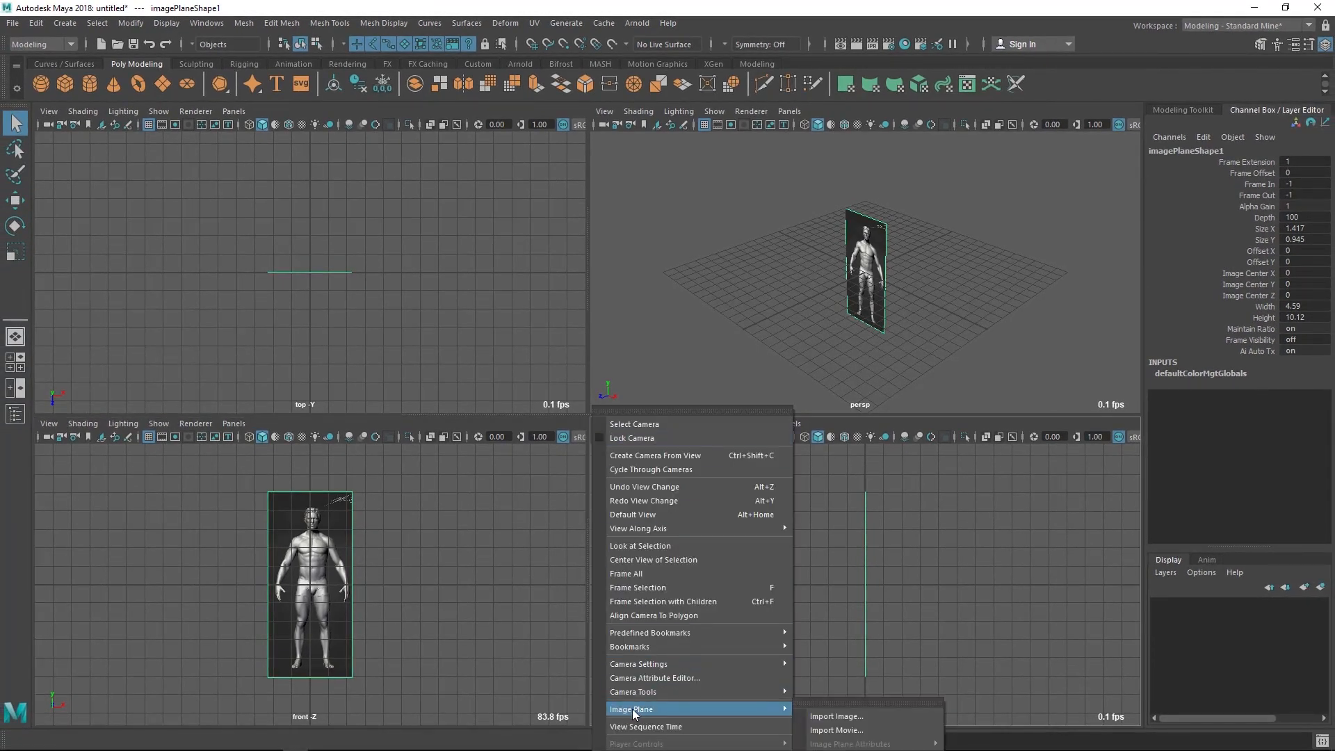
pyautogui.click(817, 714)
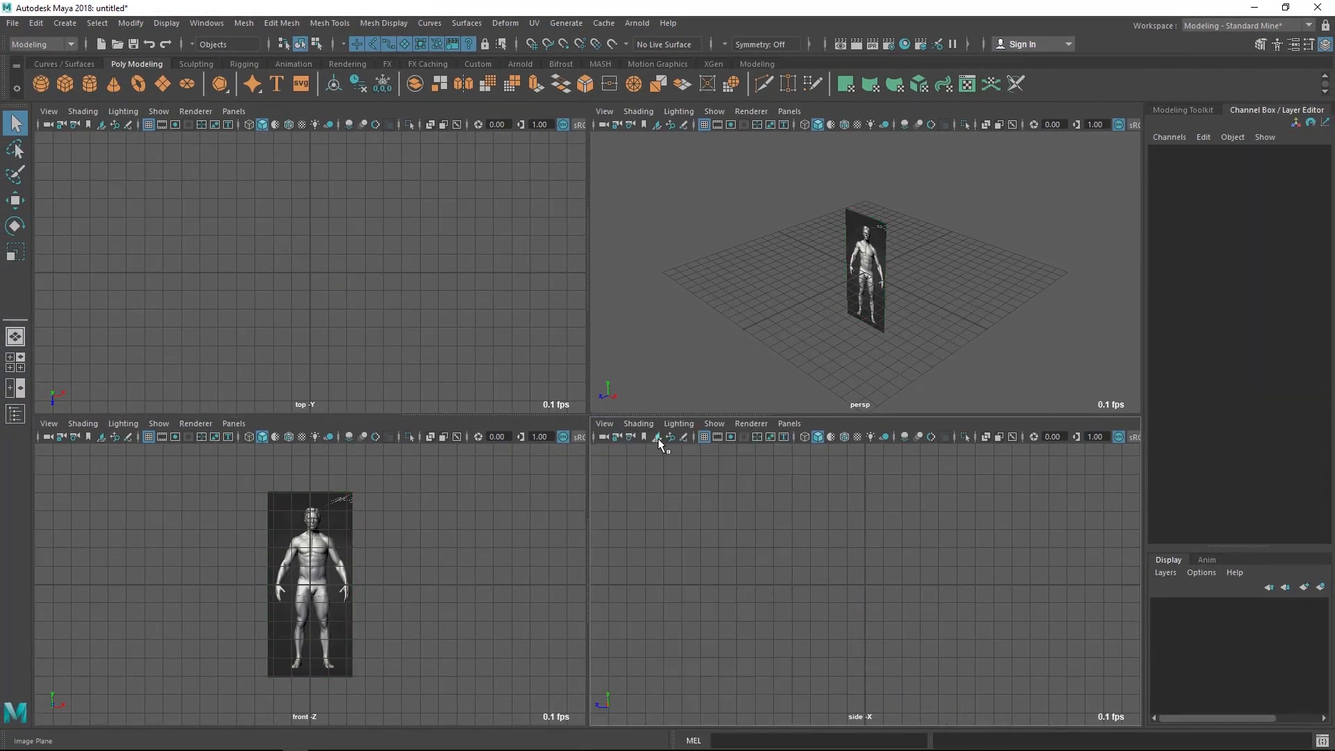
pyautogui.doubleClick(297, 259)
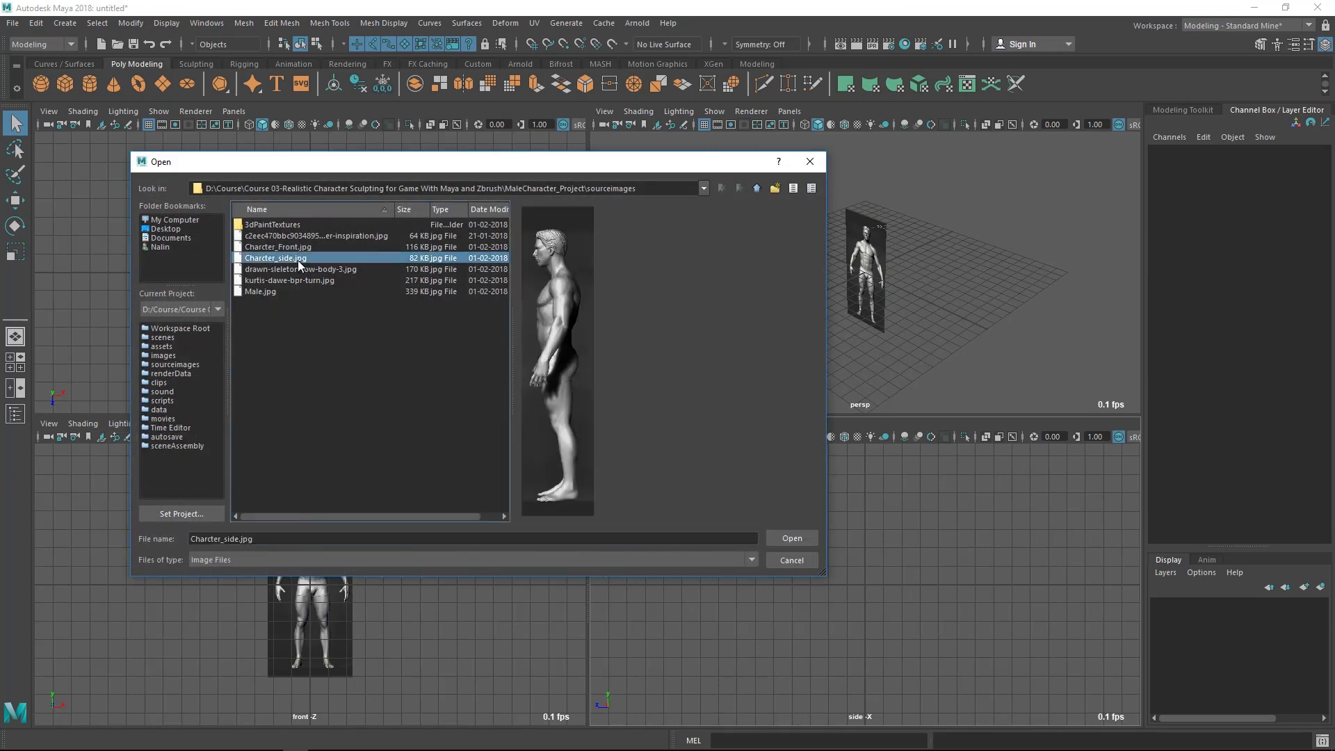
# - Move the front image plane back behind the grid centre, to about -9.875 on Z
pyautogui.keyDown('alt'); pyautogui.moveTo(904, 304); pyautogui.dragTo(956, 290); pyautogui.keyUp('alt')
pyautogui.keyDown('alt'); pyautogui.moveTo(737, 244); pyautogui.dragTo(781, 248, button='right'); pyautogui.keyUp('alt')
pyautogui.keyDown('alt'); pyautogui.moveTo(781, 247); pyautogui.dragTo(747, 234); pyautogui.keyUp('alt')
pyautogui.keyDown('alt'); pyautogui.moveTo(765, 235); pyautogui.dragTo(723, 264, button='middle'); pyautogui.keyUp('alt')
pyautogui.keyDown('alt'); pyautogui.moveTo(726, 264); pyautogui.dragTo(775, 269, button='right'); pyautogui.keyUp('alt')
pyautogui.keyDown('alt'); pyautogui.moveTo(774, 267); pyautogui.dragTo(855, 311); pyautogui.keyUp('alt')
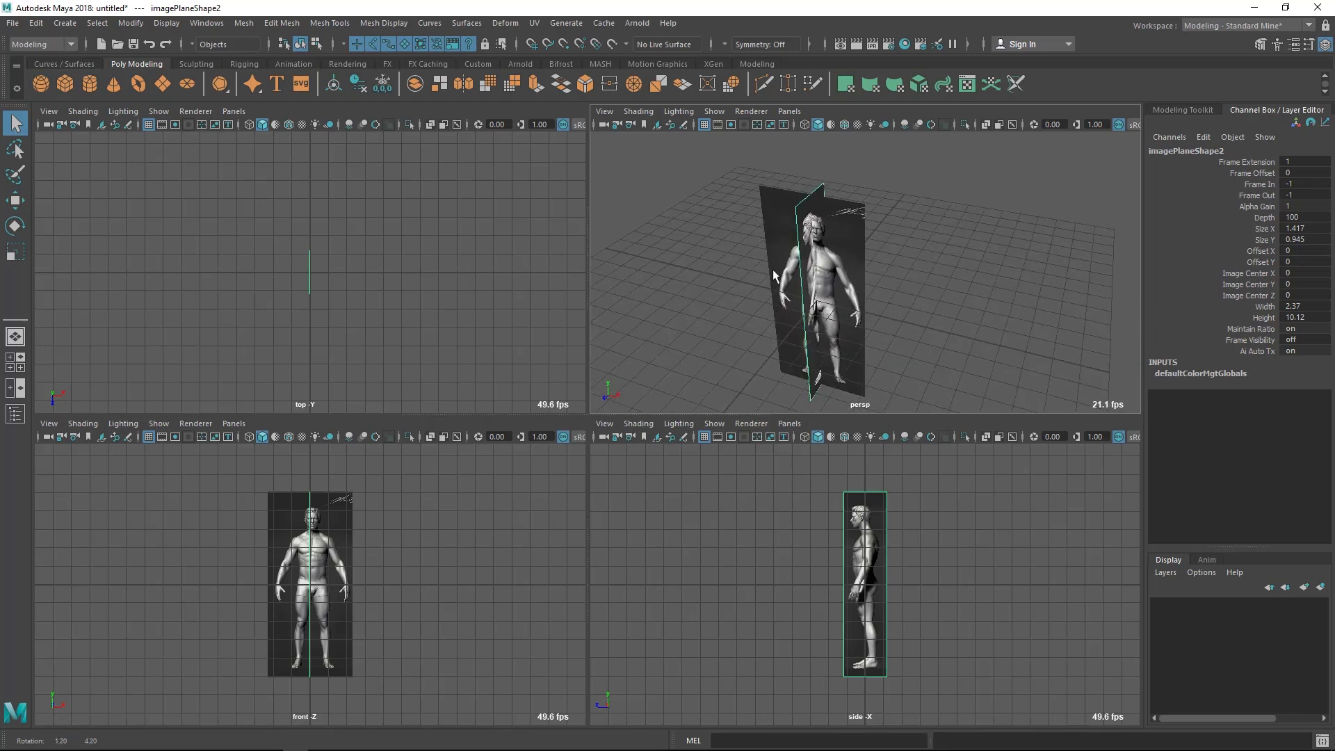
pyautogui.click(847, 212)
pyautogui.keyDown('alt'); pyautogui.moveTo(864, 218); pyautogui.dragTo(909, 247); pyautogui.keyUp('alt')
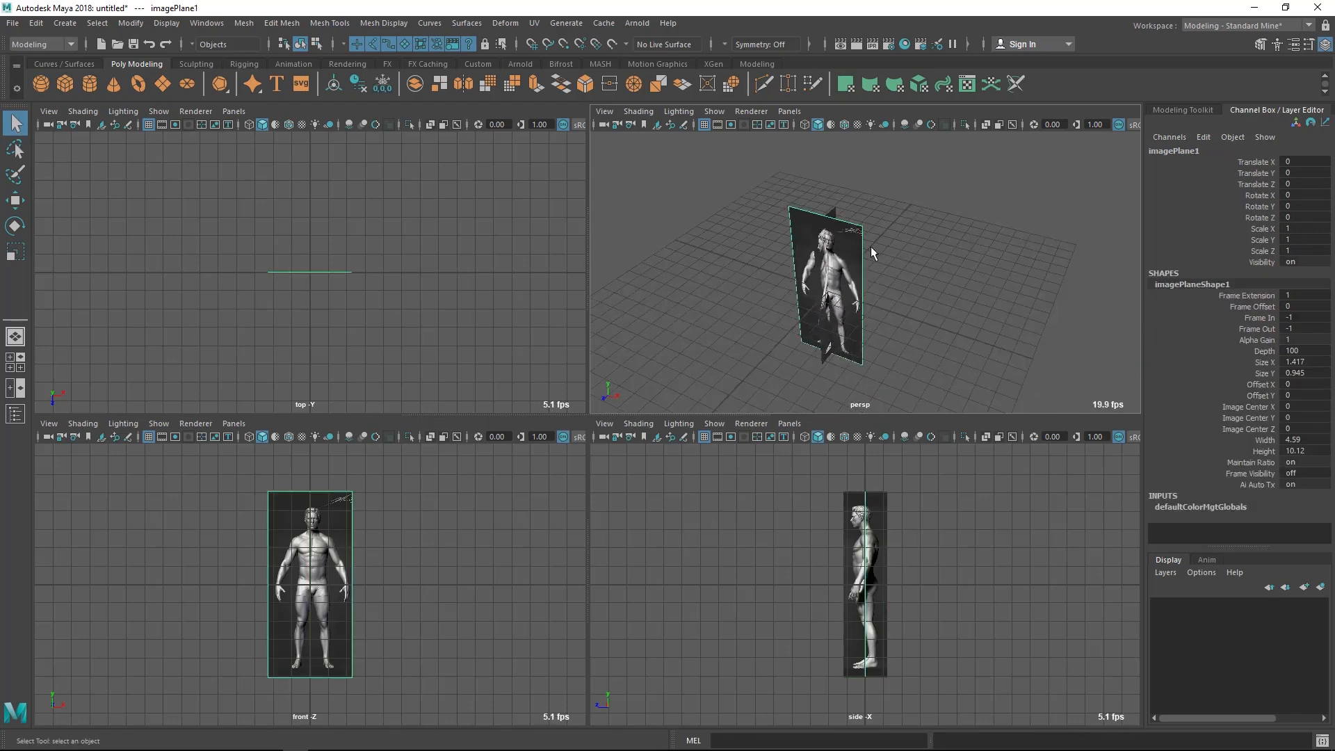
pyautogui.keyDown('alt'); pyautogui.moveTo(862, 238); pyautogui.dragTo(917, 229); pyautogui.keyUp('alt')
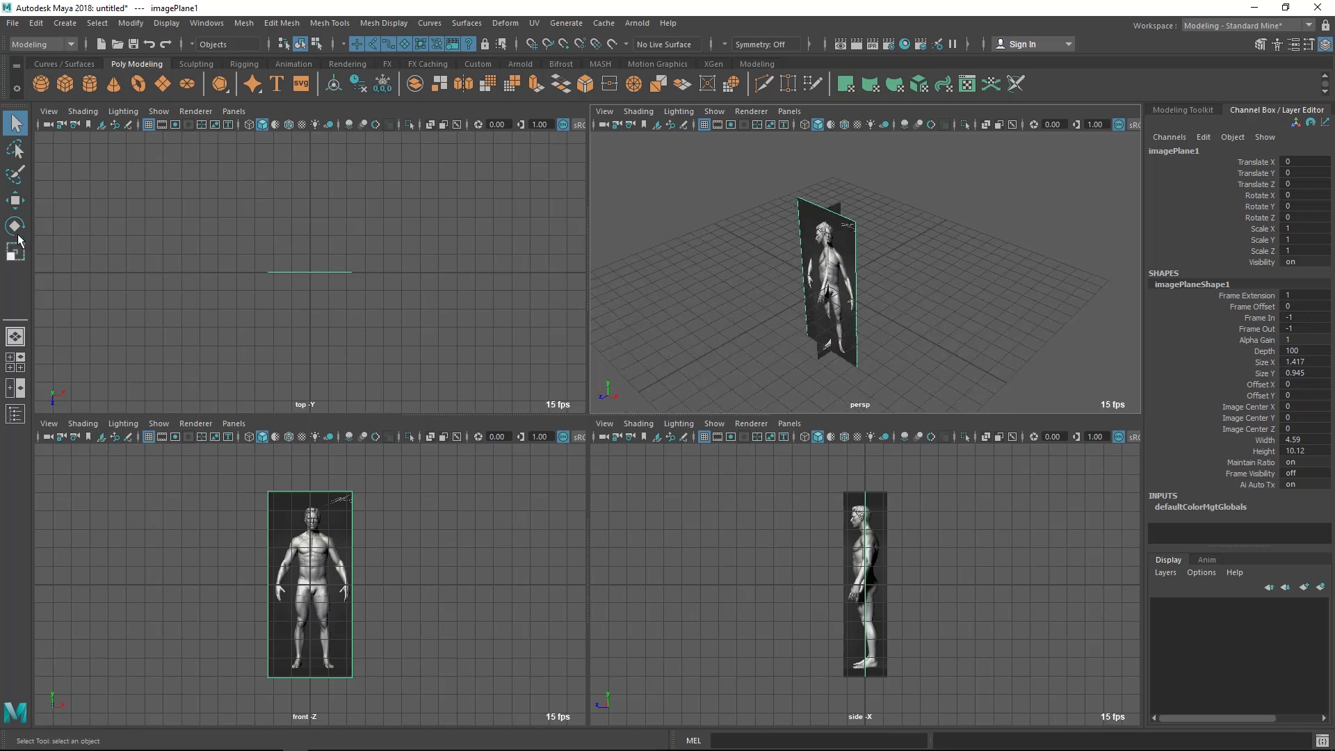
pyautogui.click(15, 201)
pyautogui.keyDown('alt'); pyautogui.moveTo(695, 351); pyautogui.dragTo(754, 321); pyautogui.keyUp('alt')
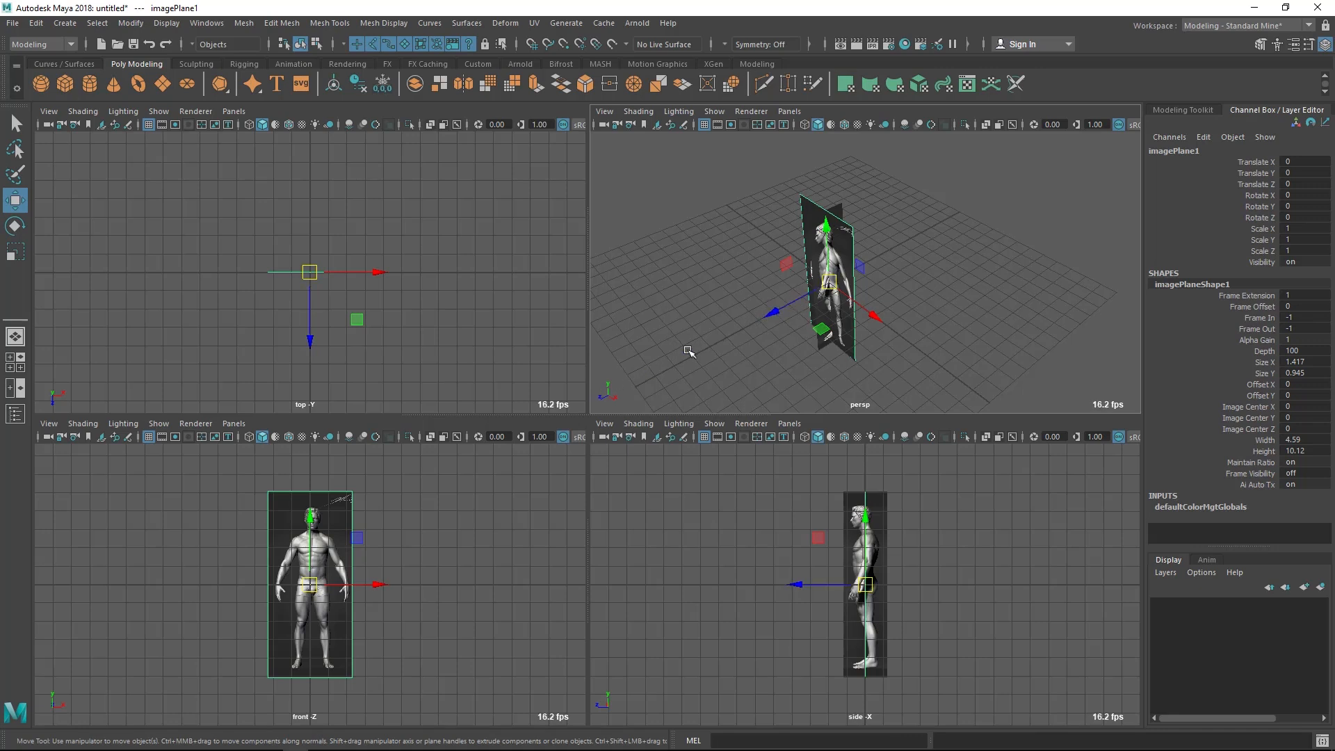
pyautogui.click(780, 311)
pyautogui.moveTo(780, 311); pyautogui.dragTo(906, 249)
# - Move the side image plane away from the grid centre, to about -14.248 on X
pyautogui.click(833, 252)
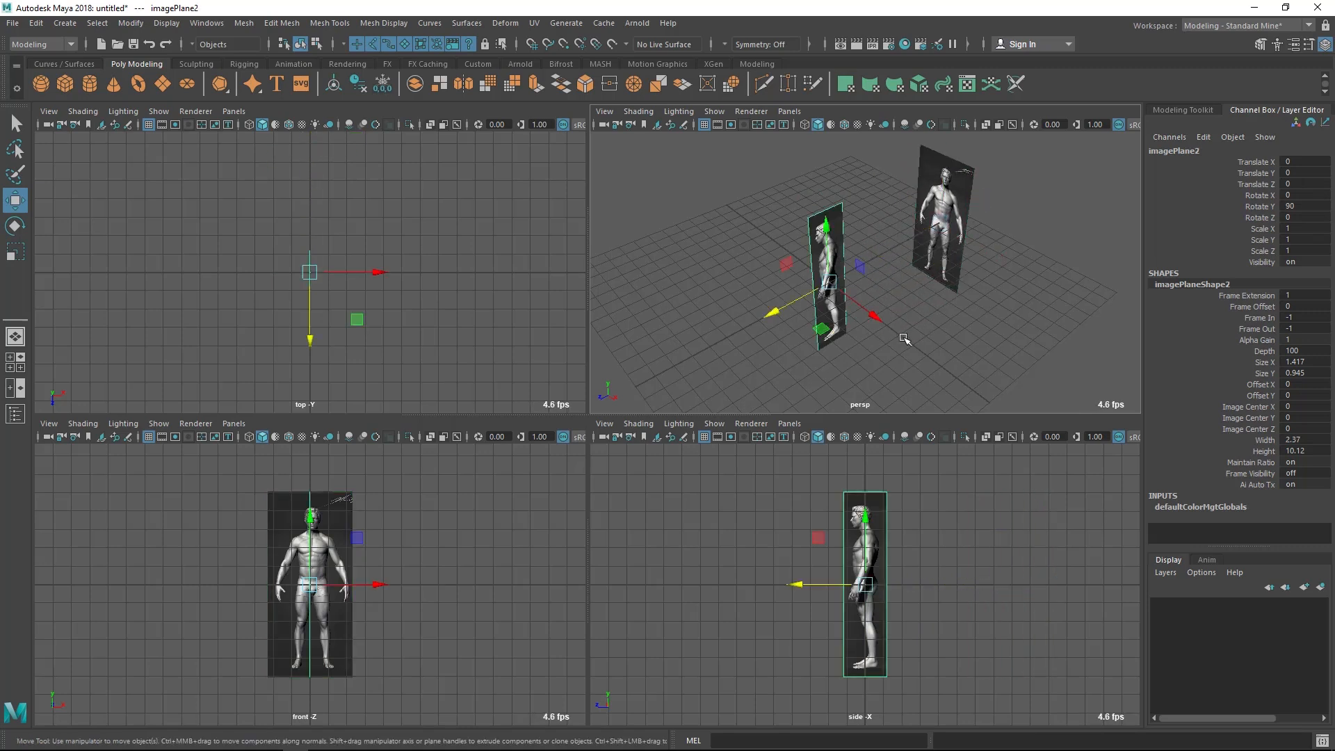
pyautogui.moveTo(863, 302); pyautogui.dragTo(738, 223)
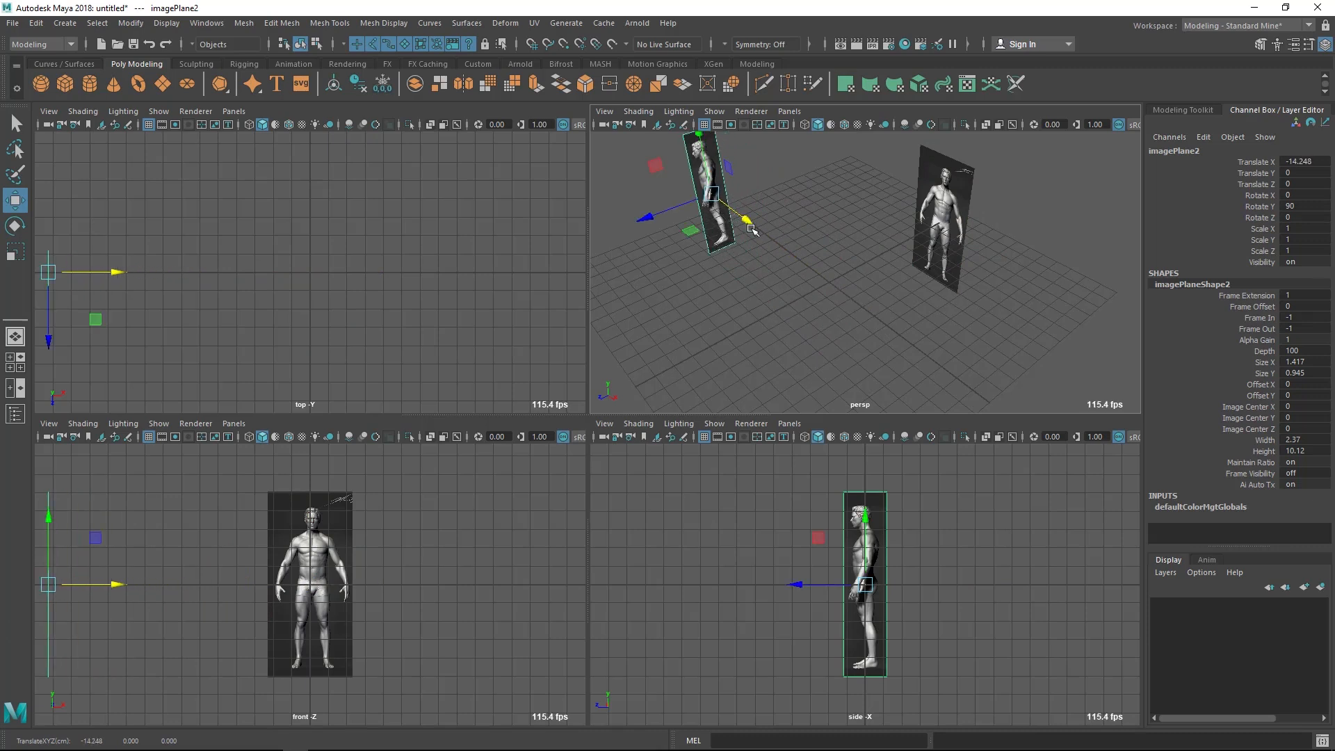
pyautogui.click(965, 238)
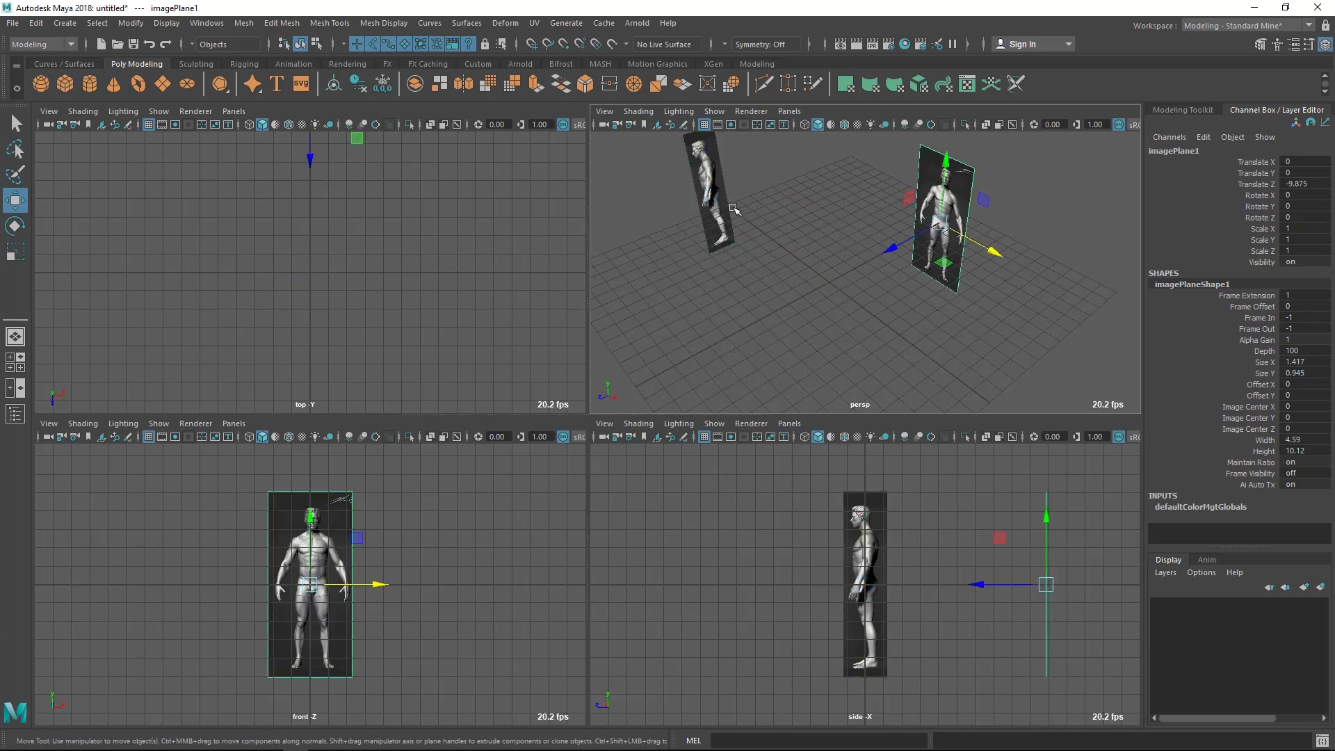
pyautogui.click(714, 198)
# - Select both image planes and raise them together to about 4.729 on Y
pyautogui.keyDown('alt'); pyautogui.moveTo(880, 257); pyautogui.dragTo(865, 305, button='middle'); pyautogui.keyUp('alt')
pyautogui.keyDown('alt'); pyautogui.moveTo(864, 305); pyautogui.dragTo(783, 306); pyautogui.keyUp('alt')
pyautogui.keyDown('alt'); pyautogui.moveTo(849, 230); pyautogui.dragTo(841, 333); pyautogui.keyUp('alt')
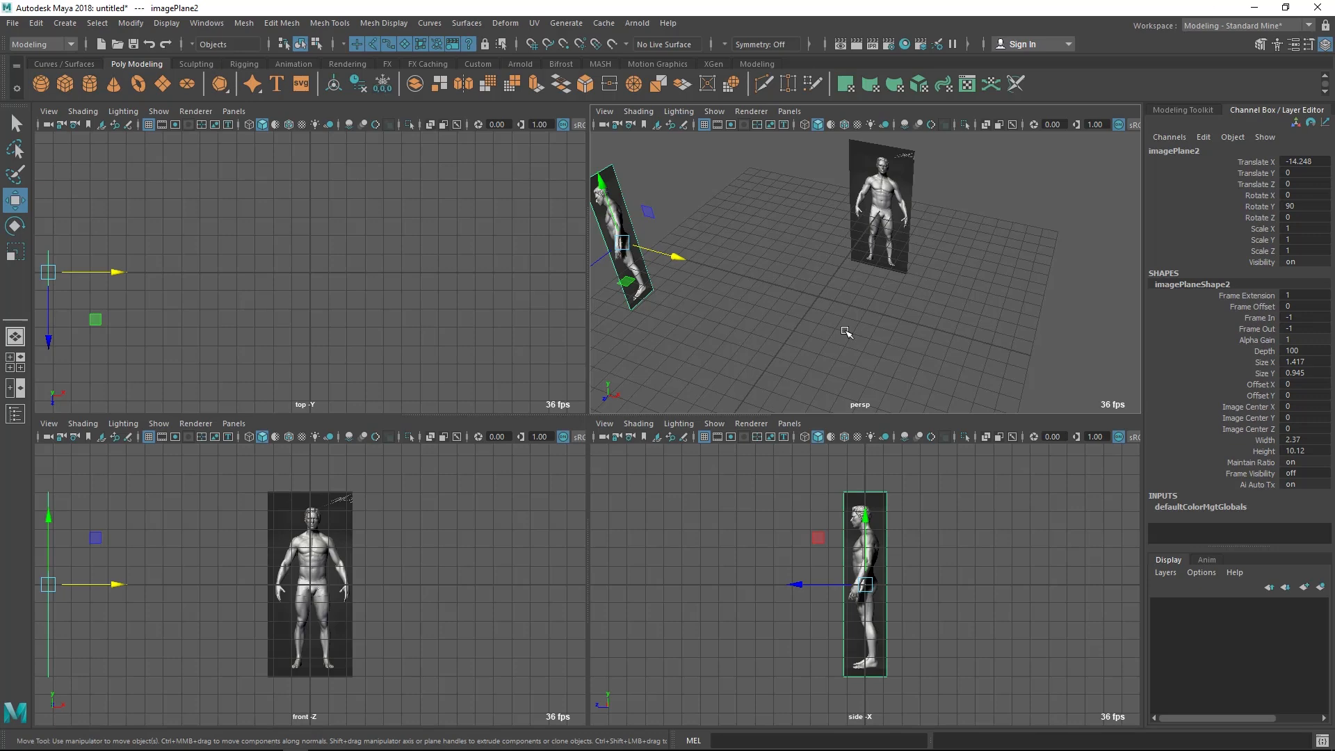
pyautogui.keyDown('alt'); pyautogui.moveTo(831, 319); pyautogui.dragTo(716, 257); pyautogui.keyUp('alt')
pyautogui.keyDown('alt'); pyautogui.moveTo(418, 563); pyautogui.dragTo(445, 535, button='middle'); pyautogui.keyUp('alt')
pyautogui.keyDown('alt'); pyautogui.moveTo(837, 262); pyautogui.dragTo(861, 260); pyautogui.keyUp('alt')
pyautogui.keyDown('alt'); pyautogui.moveTo(215, 577); pyautogui.dragTo(259, 536, button='middle'); pyautogui.keyUp('alt')
pyautogui.scroll(-2, 261, 536)
pyautogui.click(265, 541)
pyautogui.moveTo(640, 164); pyautogui.dragTo(1022, 348)
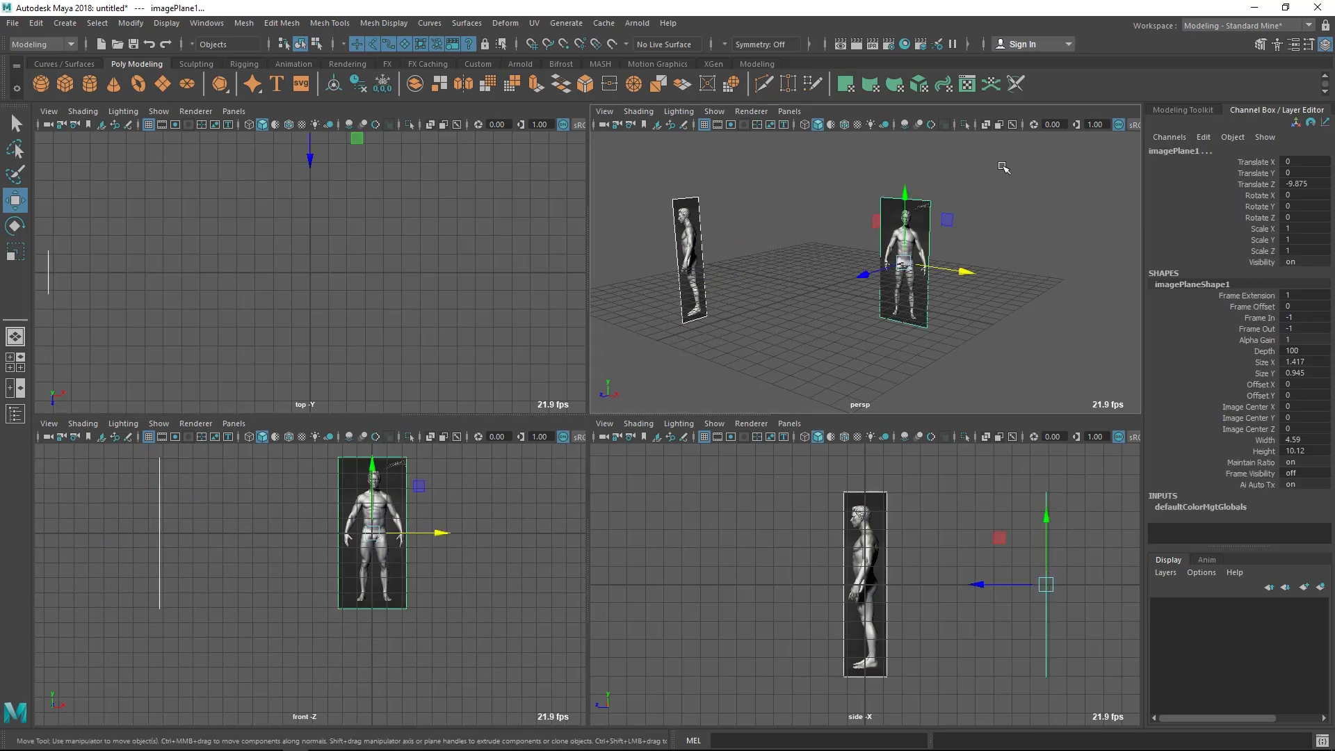
pyautogui.keyDown('alt'); pyautogui.moveTo(290, 592); pyautogui.dragTo(310, 638, button='right'); pyautogui.keyUp('alt')
pyautogui.keyDown('alt'); pyautogui.moveTo(310, 637); pyautogui.dragTo(246, 680, button='middle'); pyautogui.keyUp('alt')
pyautogui.keyDown('alt'); pyautogui.moveTo(246, 679); pyautogui.dragTo(417, 666, button='right'); pyautogui.keyUp('alt')
pyautogui.moveTo(333, 502); pyautogui.dragTo(344, 385)
# - Lower both image planes slightly to about 4.559 on Y so the feet rest on the ground line
pyautogui.keyDown('alt'); pyautogui.moveTo(361, 619); pyautogui.dragTo(466, 700, button='right'); pyautogui.keyUp('alt')
pyautogui.keyDown('alt'); pyautogui.moveTo(399, 604); pyautogui.dragTo(386, 644, button='middle'); pyautogui.keyUp('alt')
pyautogui.keyDown('alt'); pyautogui.moveTo(386, 644); pyautogui.dragTo(305, 613, button='right'); pyautogui.keyUp('alt')
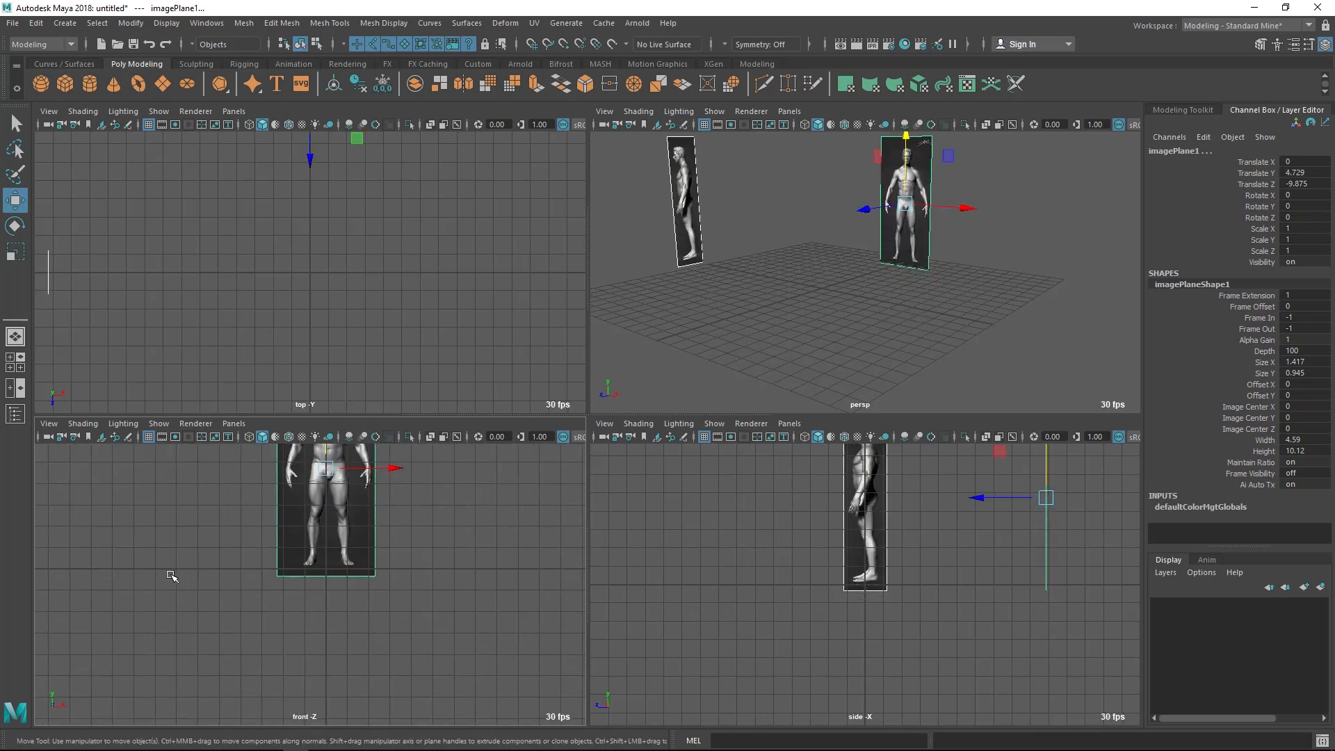
pyautogui.keyDown('alt'); pyautogui.moveTo(410, 554); pyautogui.dragTo(432, 561, button='right'); pyautogui.keyUp('alt')
pyautogui.keyDown('alt'); pyautogui.moveTo(365, 558); pyautogui.dragTo(361, 590, button='middle'); pyautogui.keyUp('alt')
pyautogui.keyDown('alt'); pyautogui.moveTo(361, 590); pyautogui.dragTo(384, 599, button='right'); pyautogui.keyUp('alt')
pyautogui.moveTo(323, 458); pyautogui.dragTo(324, 463)
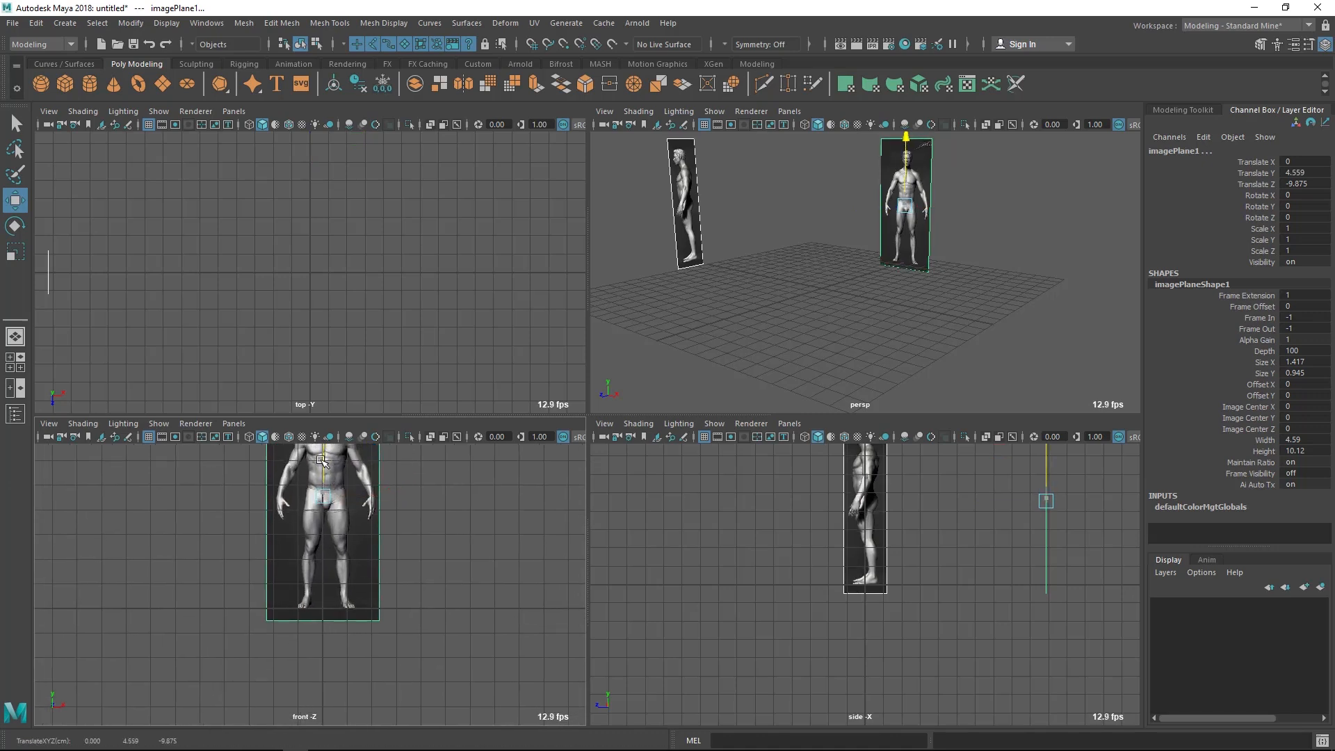
pyautogui.keyDown('alt'); pyautogui.moveTo(365, 629); pyautogui.dragTo(403, 652, button='right'); pyautogui.keyUp('alt')
pyautogui.keyDown('alt'); pyautogui.moveTo(456, 562); pyautogui.dragTo(405, 587, button='right'); pyautogui.keyUp('alt')
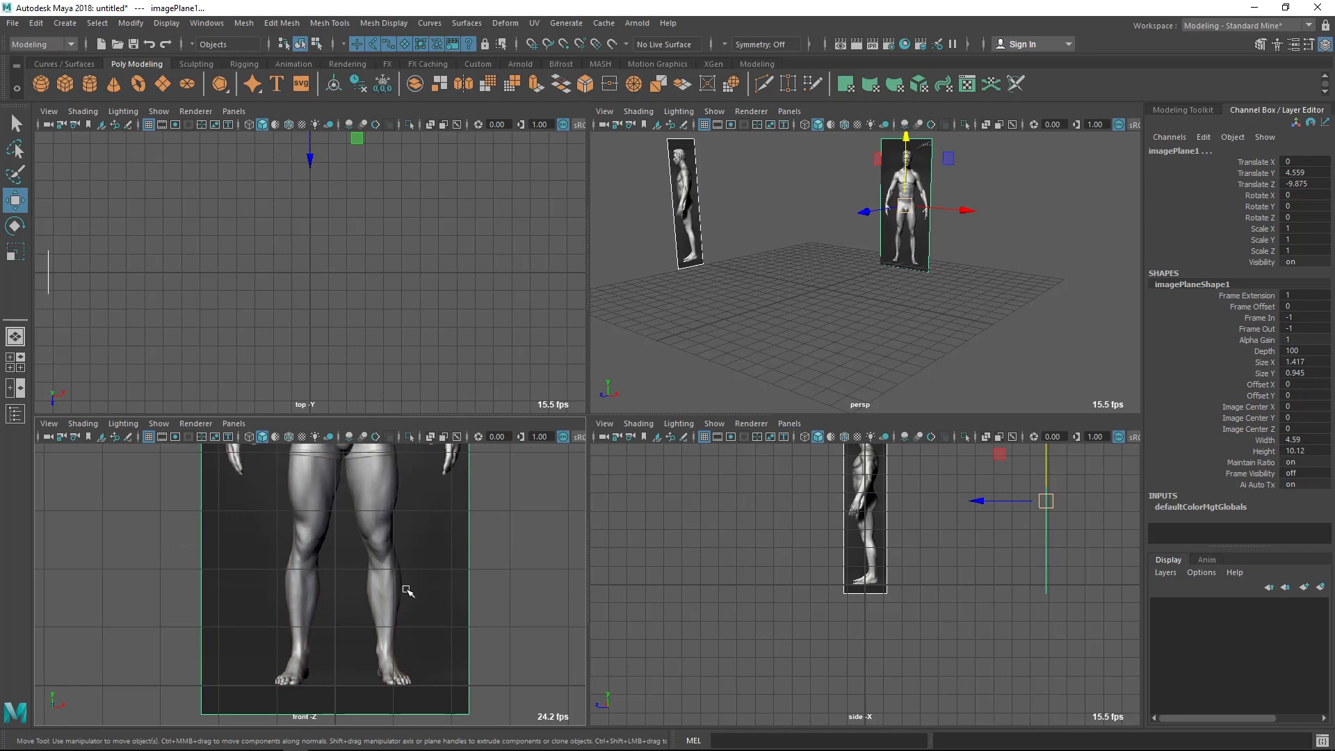
# - Switch to the full-screen view and examine the raised image planes in the front and perspective views
pyautogui.hotkey('ctrl', 'space')
pyautogui.keyDown('alt'); pyautogui.moveTo(433, 551); pyautogui.dragTo(396, 529, button='right'); pyautogui.keyUp('alt')
pyautogui.keyDown('alt'); pyautogui.moveTo(397, 529); pyautogui.dragTo(393, 674, button='middle'); pyautogui.keyUp('alt')
pyautogui.keyDown('alt'); pyautogui.moveTo(354, 615); pyautogui.dragTo(371, 611, button='right'); pyautogui.keyUp('alt')
pyautogui.keyDown('alt'); pyautogui.moveTo(986, 267); pyautogui.dragTo(959, 317, button='middle'); pyautogui.keyUp('alt')
pyautogui.keyDown('alt'); pyautogui.moveTo(1015, 306); pyautogui.dragTo(989, 280, button='right'); pyautogui.keyUp('alt')
pyautogui.moveTo(834, 276)
pyautogui.keyDown('alt'); pyautogui.mouseDown()
pyautogui.moveTo(900, 298)
pyautogui.moveTo(859, 270)
pyautogui.mouseUp(); pyautogui.keyUp('alt')
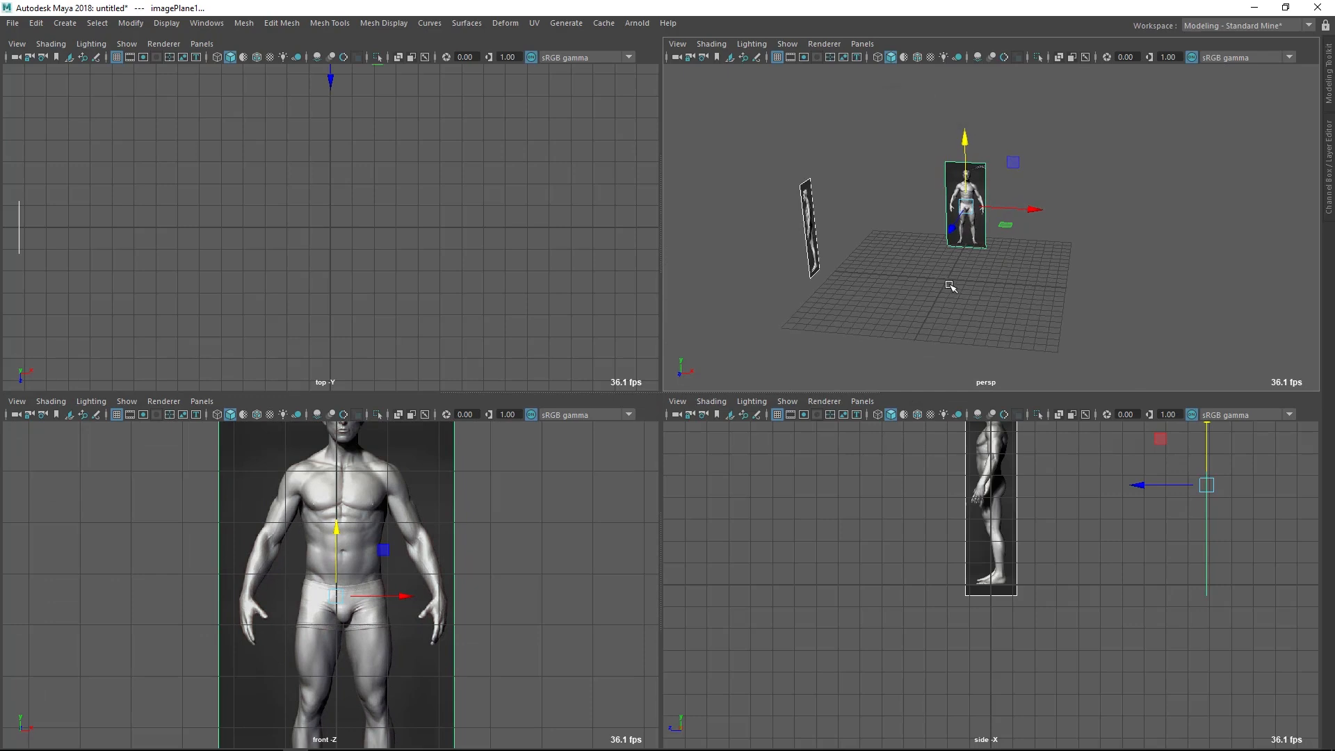
pyautogui.keyDown('alt'); pyautogui.moveTo(944, 286); pyautogui.dragTo(912, 287); pyautogui.keyUp('alt')
# - Select only the front image plane and examine how the body's midline aligns with the central vertical grid line
pyautogui.keyDown('alt'); pyautogui.moveTo(226, 709); pyautogui.dragTo(298, 716, button='right'); pyautogui.keyUp('alt')
pyautogui.keyDown('alt'); pyautogui.moveTo(302, 616); pyautogui.dragTo(283, 702, button='middle'); pyautogui.keyUp('alt')
pyautogui.click(521, 572)
pyautogui.keyDown('alt'); pyautogui.moveTo(292, 541); pyautogui.dragTo(335, 546, button='right'); pyautogui.keyUp('alt')
pyautogui.keyDown('alt'); pyautogui.moveTo(404, 481); pyautogui.dragTo(352, 474, button='middle'); pyautogui.keyUp('alt')
pyautogui.click(408, 515)
pyautogui.keyDown('alt'); pyautogui.moveTo(360, 515); pyautogui.dragTo(373, 627, button='right'); pyautogui.keyUp('alt')
pyautogui.keyDown('alt'); pyautogui.moveTo(373, 629); pyautogui.dragTo(385, 656, button='middle'); pyautogui.keyUp('alt')
pyautogui.keyDown('alt'); pyautogui.moveTo(393, 613); pyautogui.dragTo(368, 577, button='right'); pyautogui.keyUp('alt')
pyautogui.keyDown('alt'); pyautogui.moveTo(369, 578); pyautogui.dragTo(372, 653, button='middle'); pyautogui.keyUp('alt')
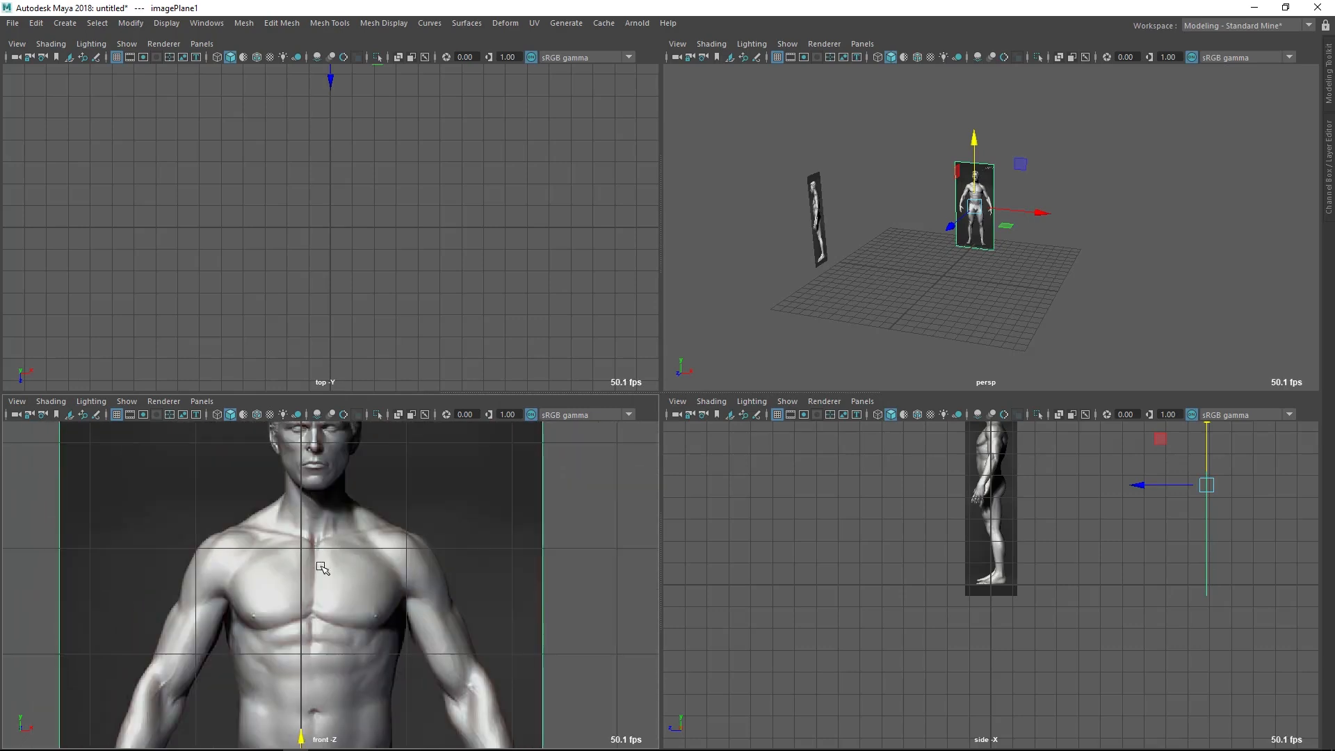
pyautogui.keyDown('alt'); pyautogui.moveTo(310, 556); pyautogui.dragTo(332, 513, button='middle'); pyautogui.keyUp('alt')
pyautogui.keyDown('alt'); pyautogui.moveTo(331, 515); pyautogui.dragTo(387, 695, button='right'); pyautogui.keyUp('alt')
pyautogui.keyDown('alt'); pyautogui.moveTo(347, 576); pyautogui.dragTo(346, 619, button='middle'); pyautogui.keyUp('alt')
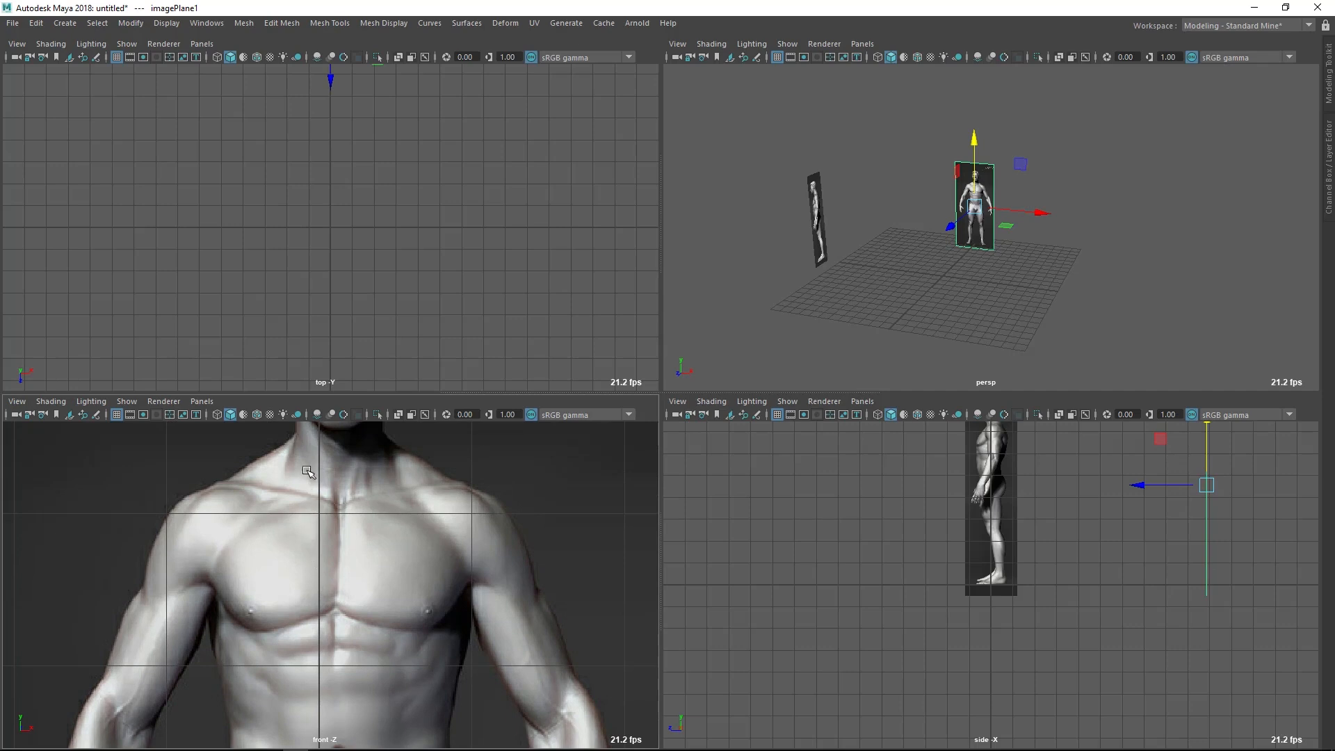
# - Shift the front image plane to about -0.118 on X so the body's midline sits on the central grid line
pyautogui.keyDown('alt'); pyautogui.moveTo(429, 545); pyautogui.dragTo(462, 331, button='middle'); pyautogui.keyUp('alt')
pyautogui.keyDown('alt'); pyautogui.moveTo(375, 650); pyautogui.dragTo(373, 612, button='middle'); pyautogui.keyUp('alt')
pyautogui.keyDown('alt'); pyautogui.moveTo(376, 619); pyautogui.dragTo(397, 653, button='right'); pyautogui.keyUp('alt')
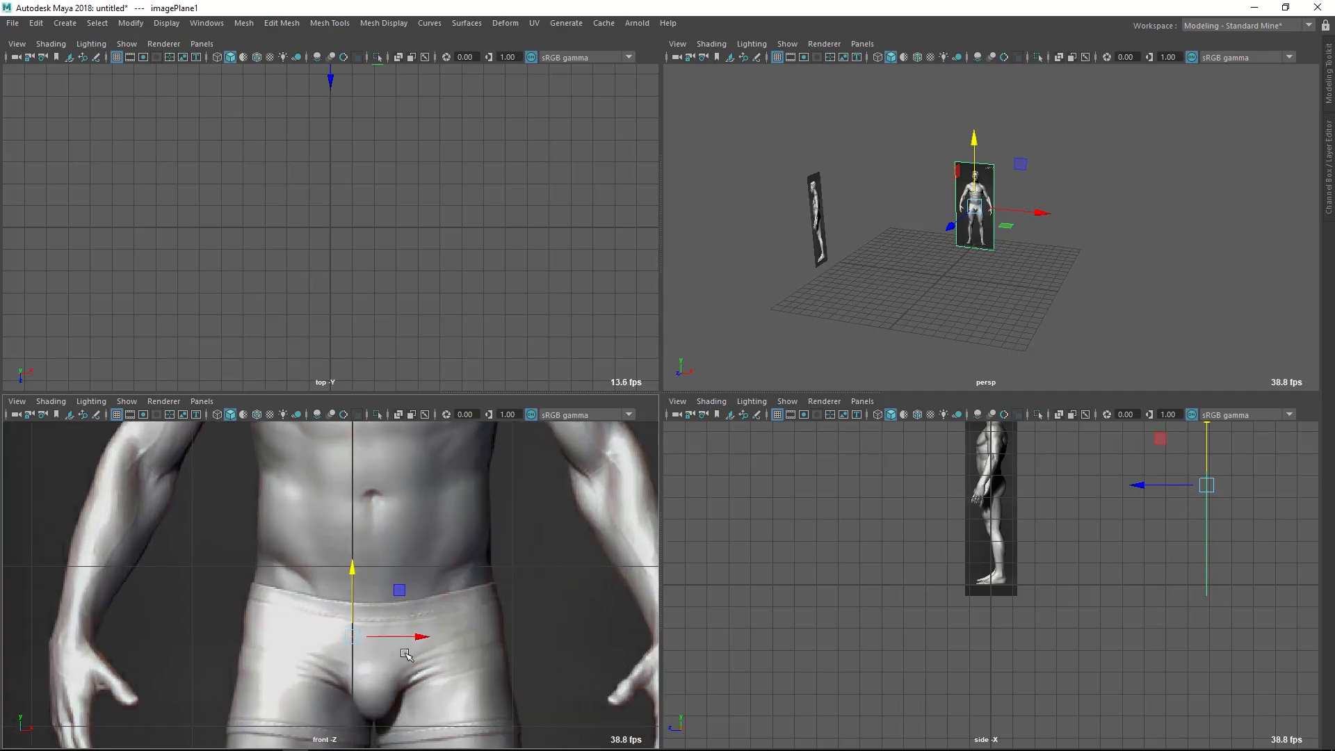
pyautogui.moveTo(417, 636); pyautogui.dragTo(399, 637)
pyautogui.keyDown('alt'); pyautogui.moveTo(396, 535); pyautogui.dragTo(372, 652, button='middle'); pyautogui.keyUp('alt')
pyautogui.keyDown('alt'); pyautogui.moveTo(388, 509); pyautogui.dragTo(398, 569, button='middle'); pyautogui.keyUp('alt')
pyautogui.keyDown('alt'); pyautogui.moveTo(398, 570); pyautogui.dragTo(330, 704, button='right'); pyautogui.keyUp('alt')
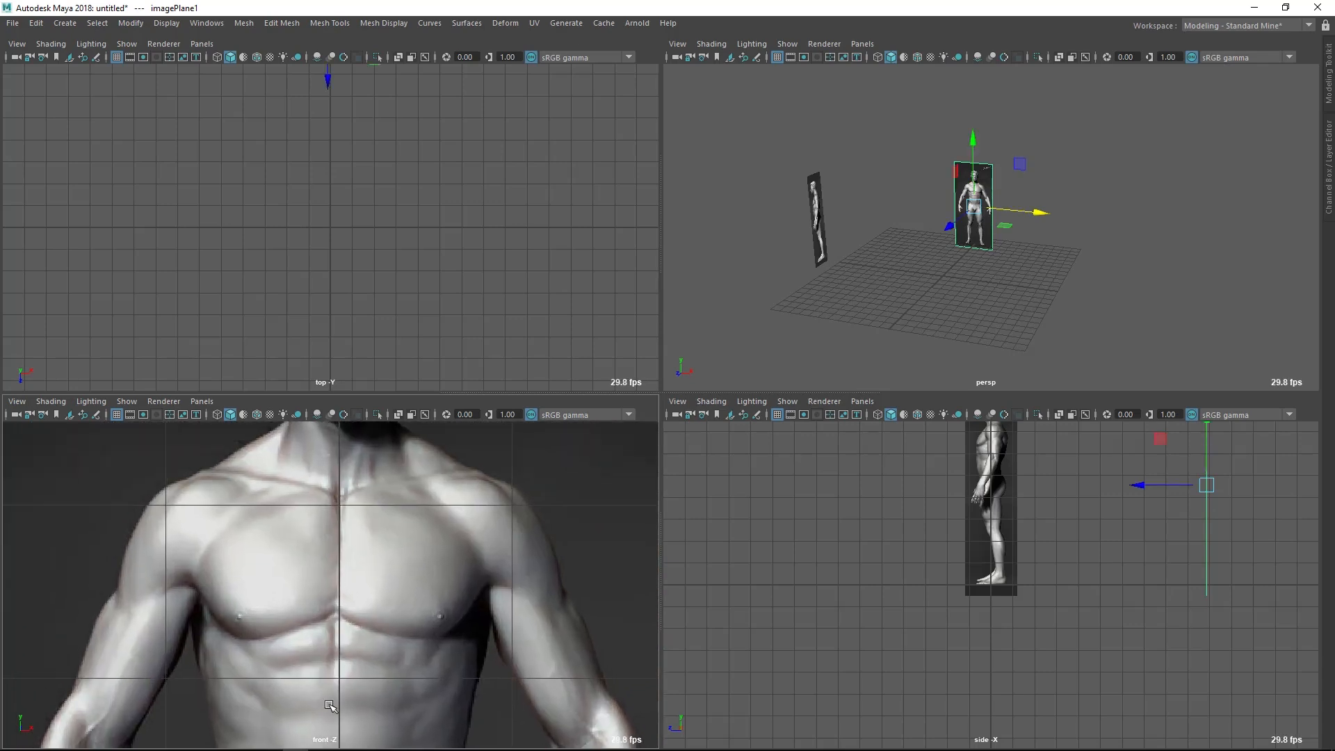
pyautogui.moveTo(428, 560); pyautogui.dragTo(432, 568, button='middle')
pyautogui.moveTo(450, 522); pyautogui.dragTo(451, 536, button='middle')
# - Try shifting the front image plane sideways along X, away from the central grid line
pyautogui.keyDown('alt'); pyautogui.moveTo(486, 611); pyautogui.dragTo(389, 501, button='right'); pyautogui.keyUp('alt')
pyautogui.keyDown('alt'); pyautogui.moveTo(201, 542); pyautogui.dragTo(369, 608, button='right'); pyautogui.keyUp('alt')
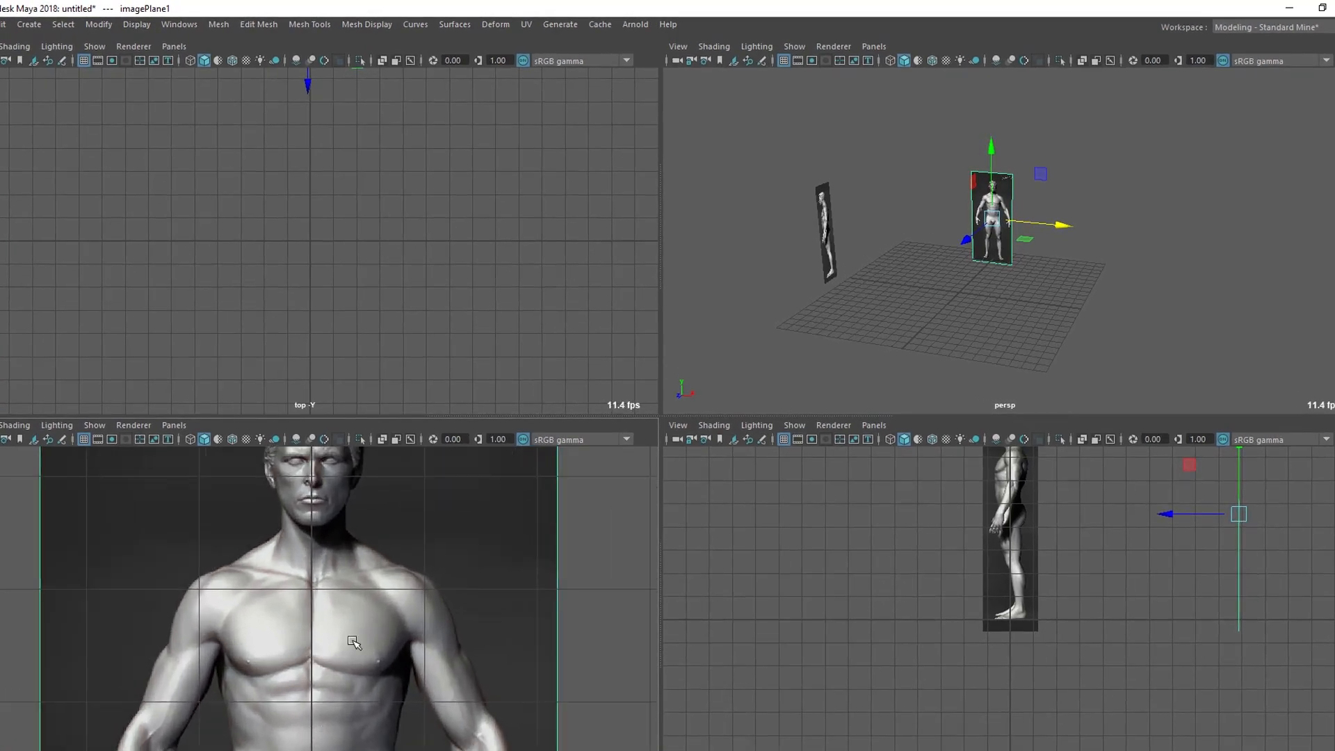
pyautogui.keyDown('alt'); pyautogui.moveTo(353, 641); pyautogui.dragTo(375, 512, button='middle'); pyautogui.keyUp('alt')
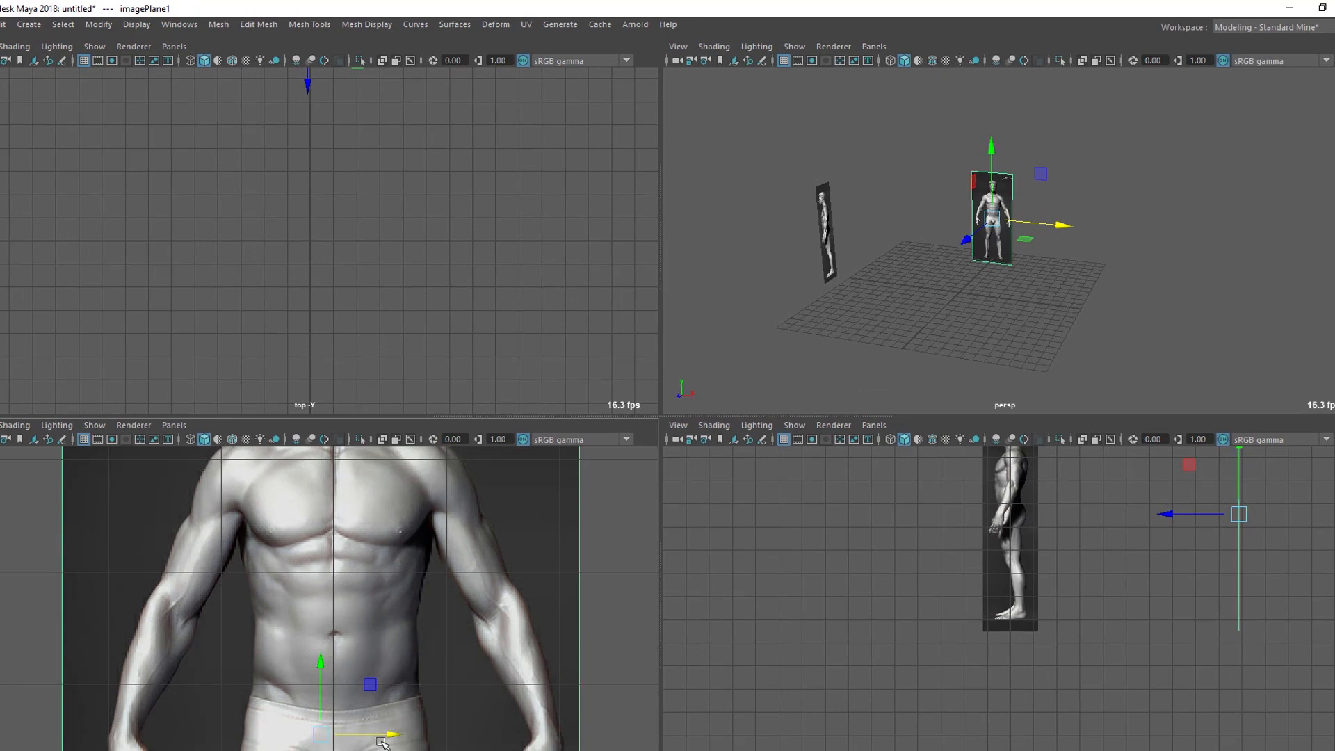
pyautogui.moveTo(381, 738); pyautogui.dragTo(406, 738)
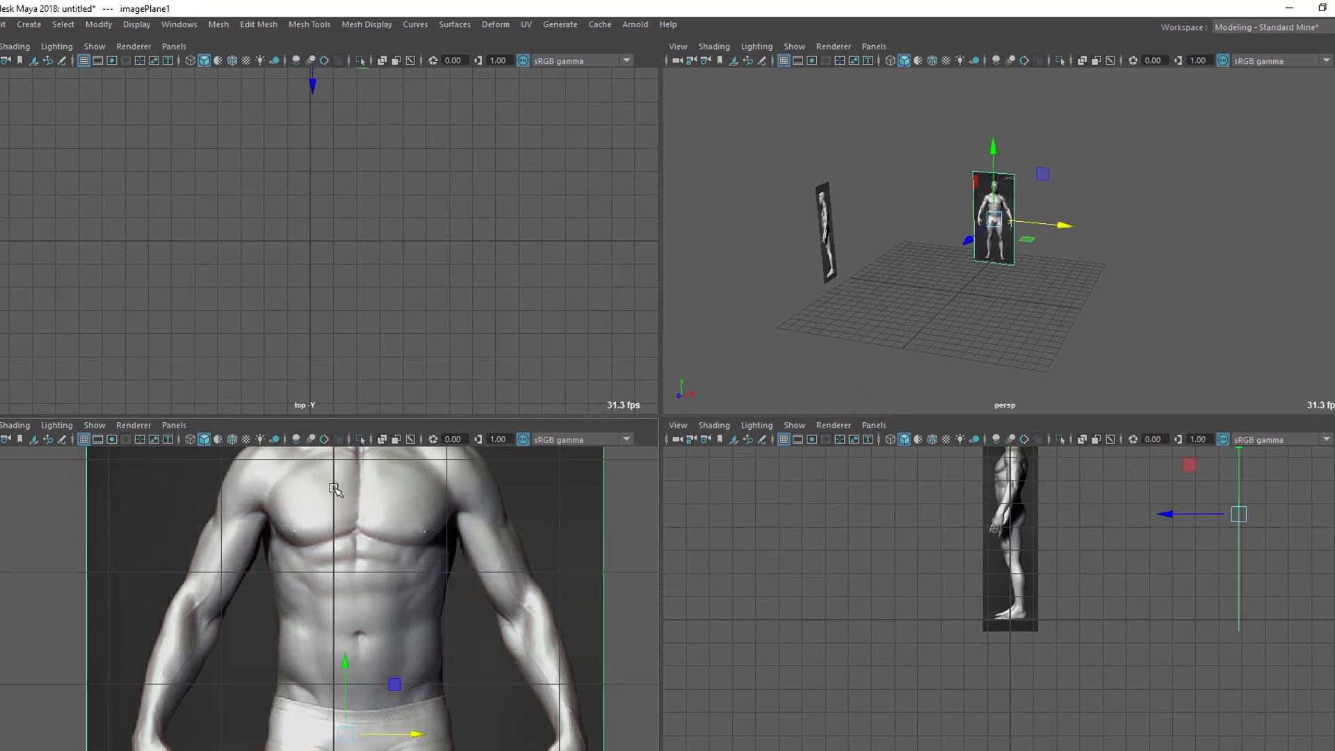
pyautogui.scroll(-2, 307, 486)
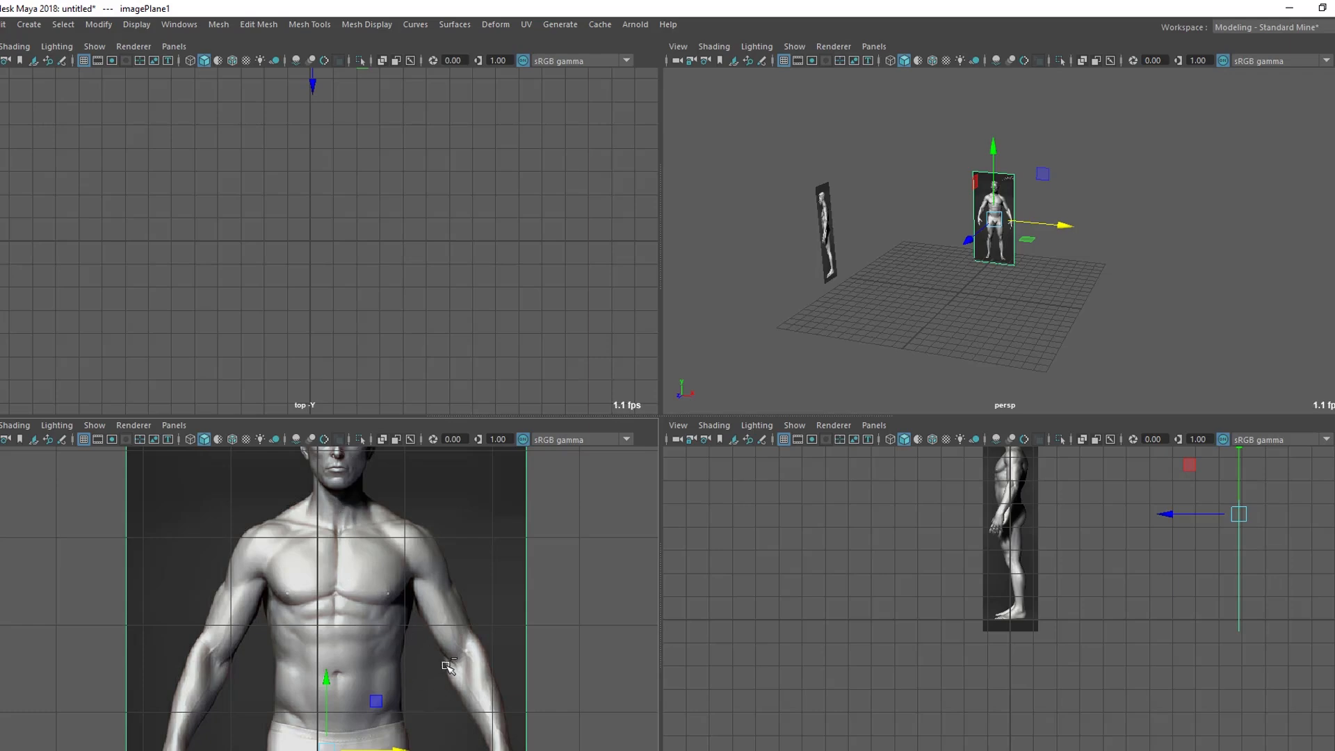
pyautogui.scroll(-1, 446, 669)
pyautogui.scroll(-1, 521, 572)
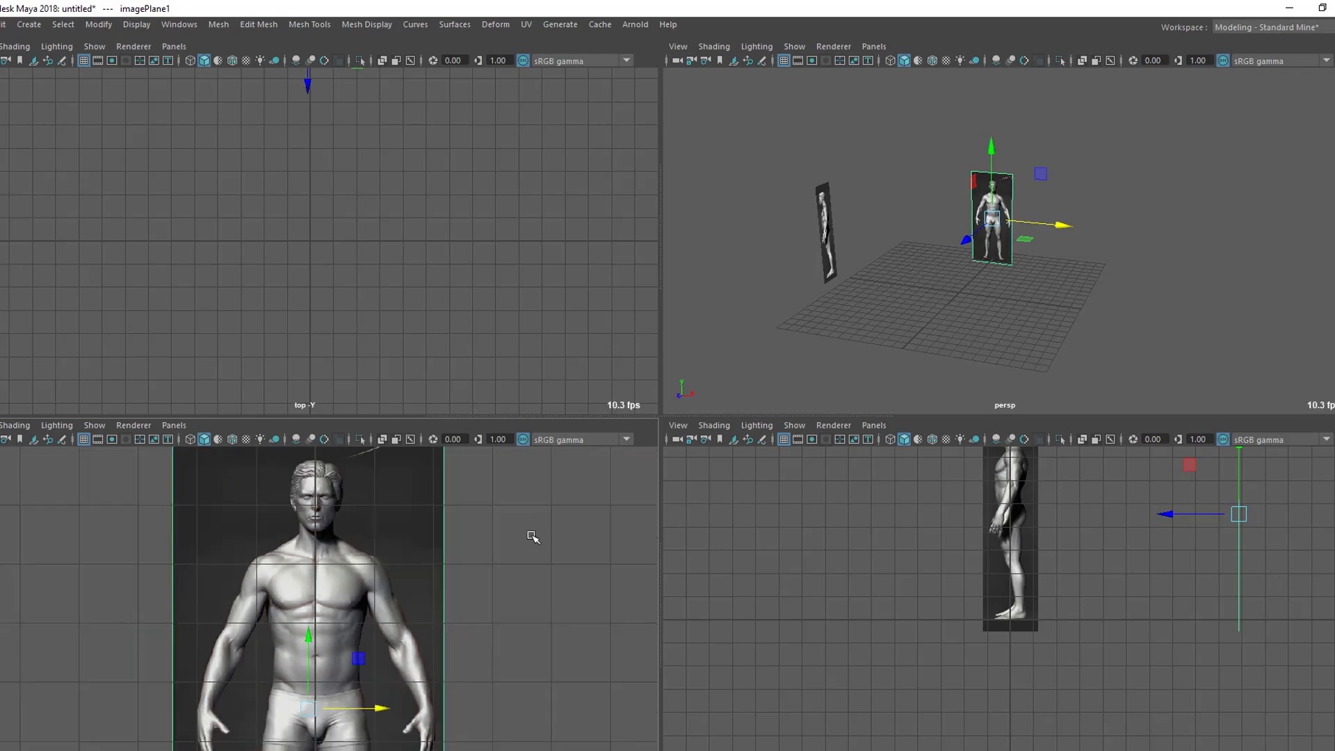
# - Leave the full-screen view for the standard layout and select both image planes
pyautogui.click(1015, 725)
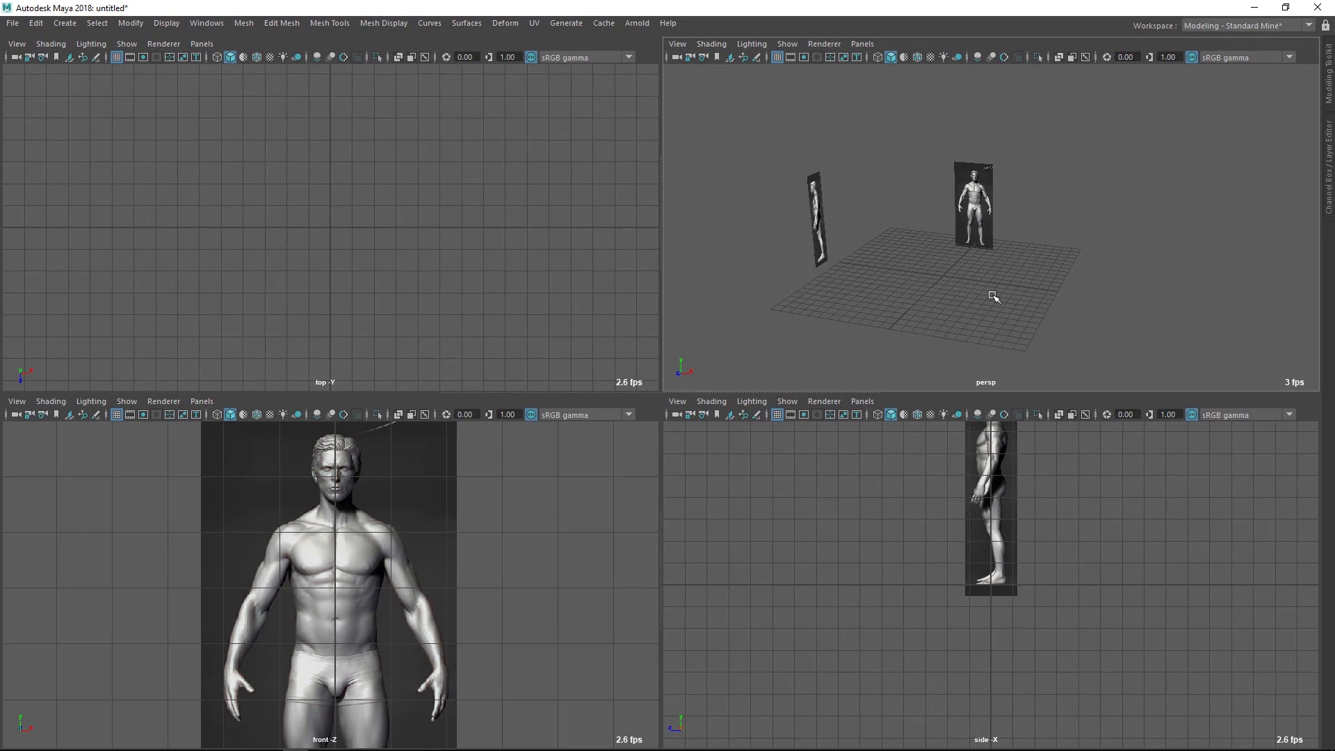
pyautogui.hotkey('ctrl', 'space')
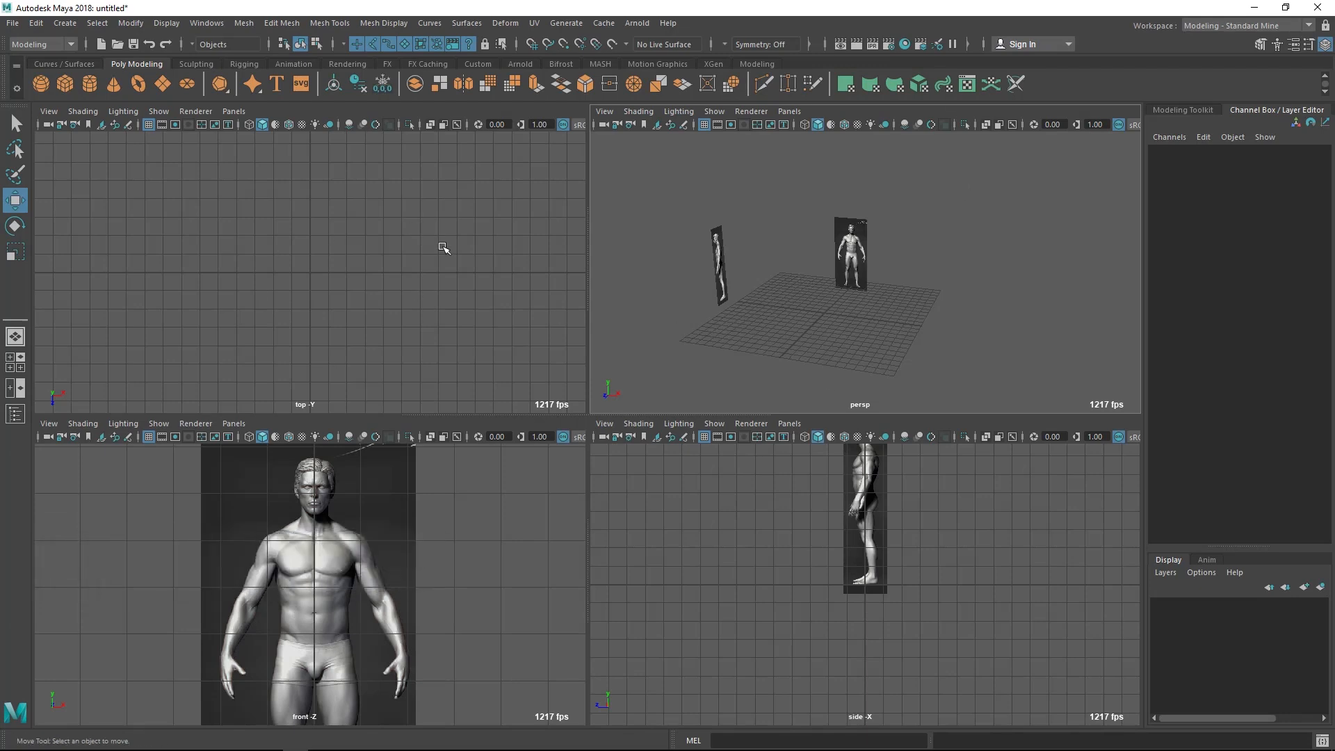
pyautogui.hotkey('ctrl', 'space')
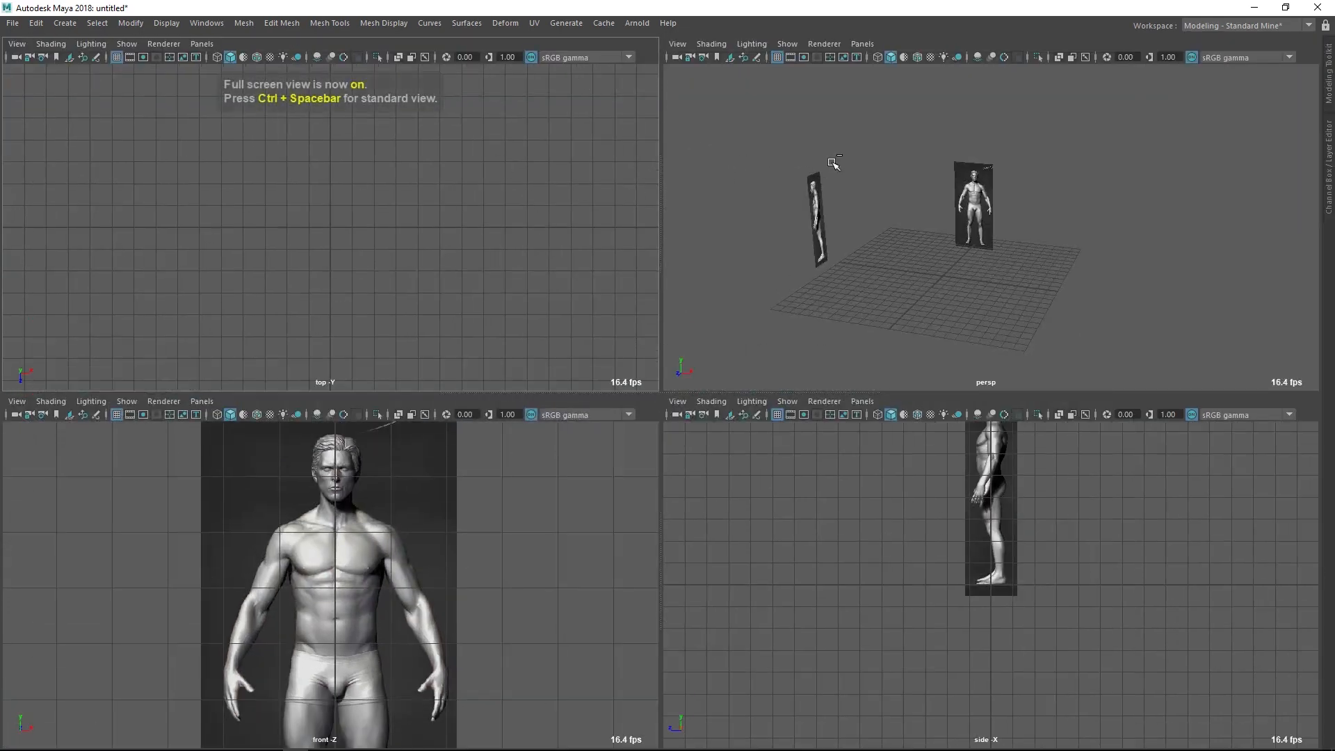
pyautogui.hotkey('ctrl', 'space')
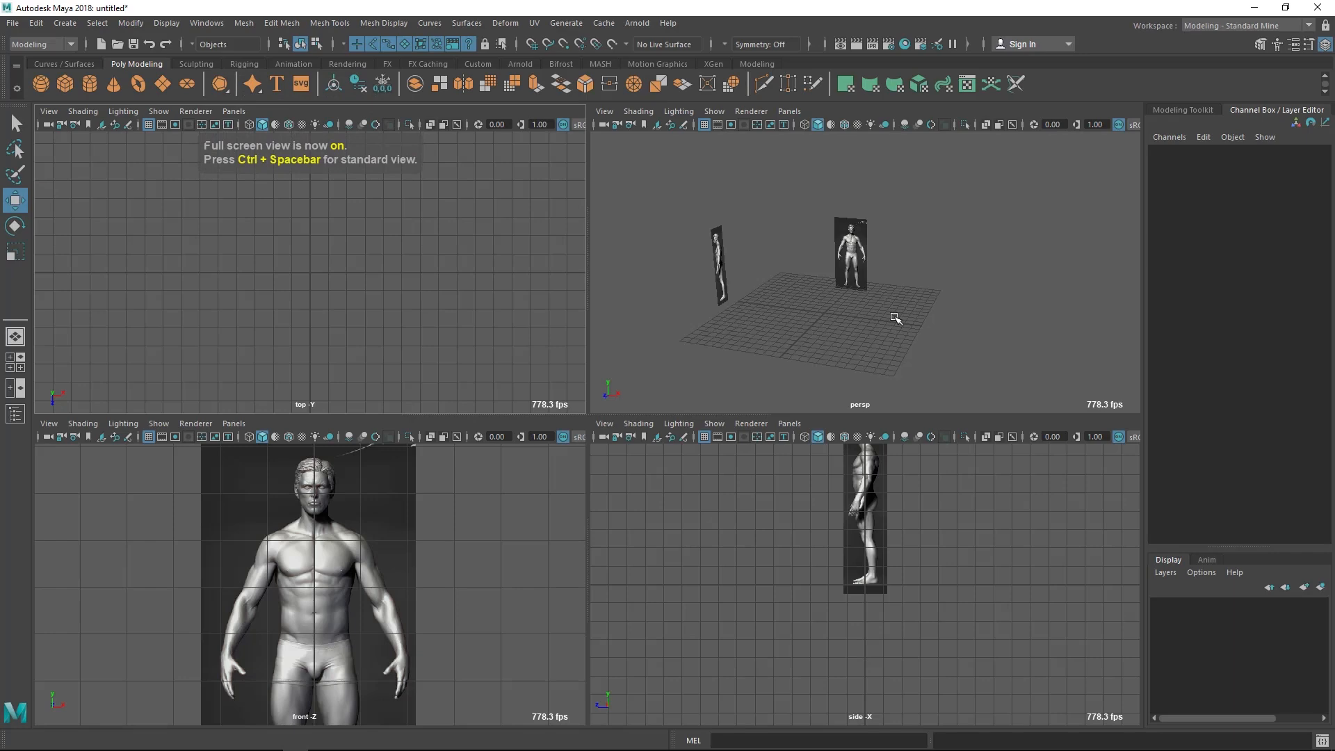
pyautogui.moveTo(602, 218); pyautogui.dragTo(1046, 382)
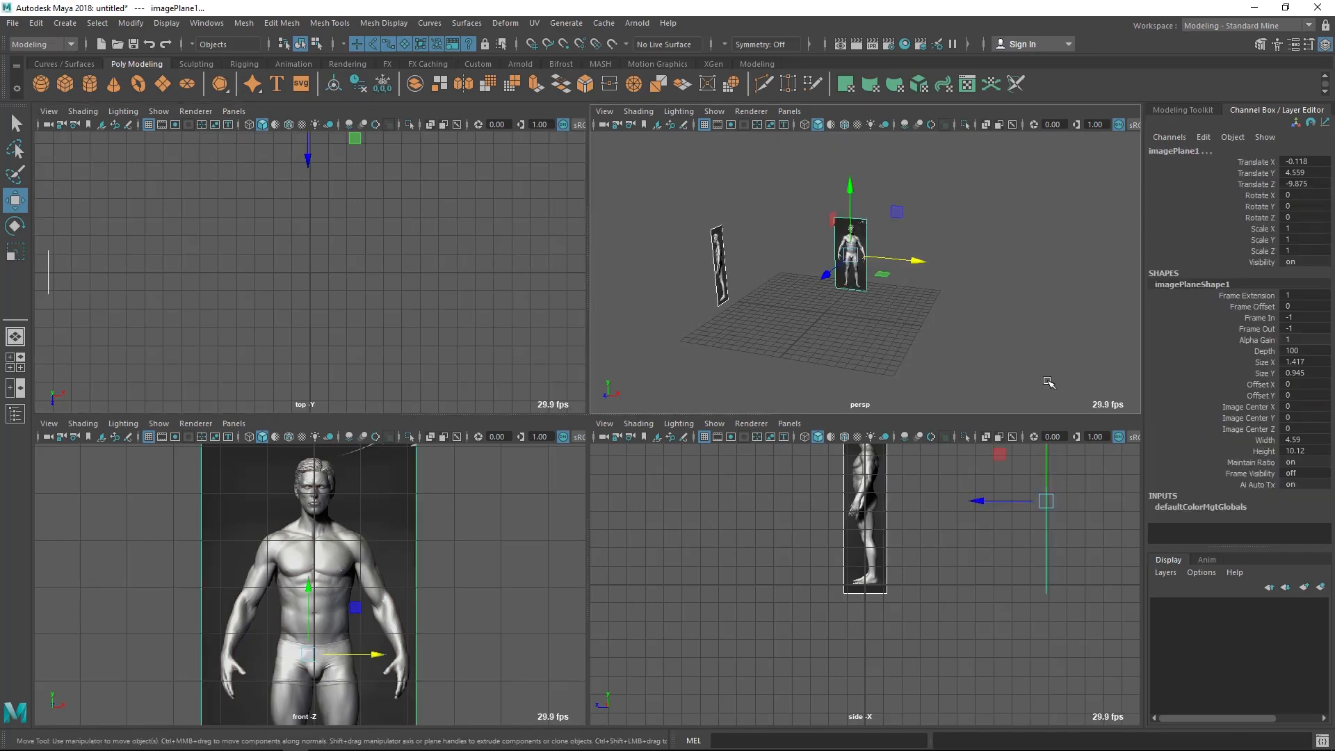